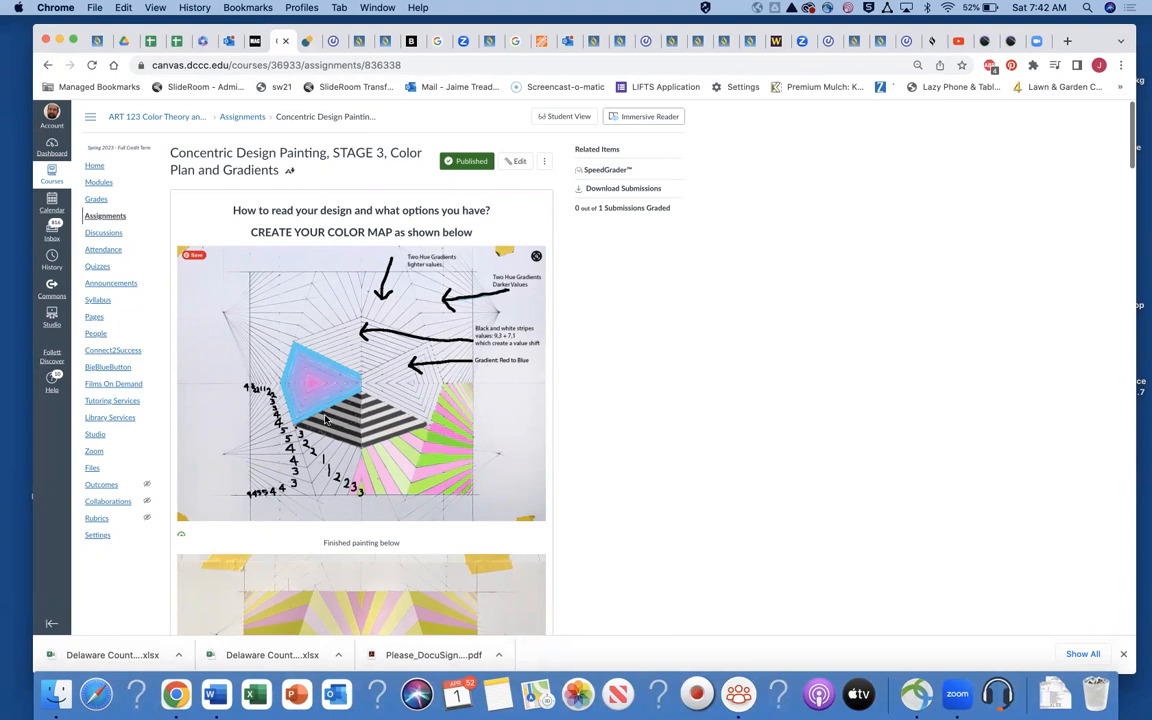
Zoom in on the color map image and draw an arrow to the green stripe beside the black-and-white fan.
scroll(325, 420, "up", 5)
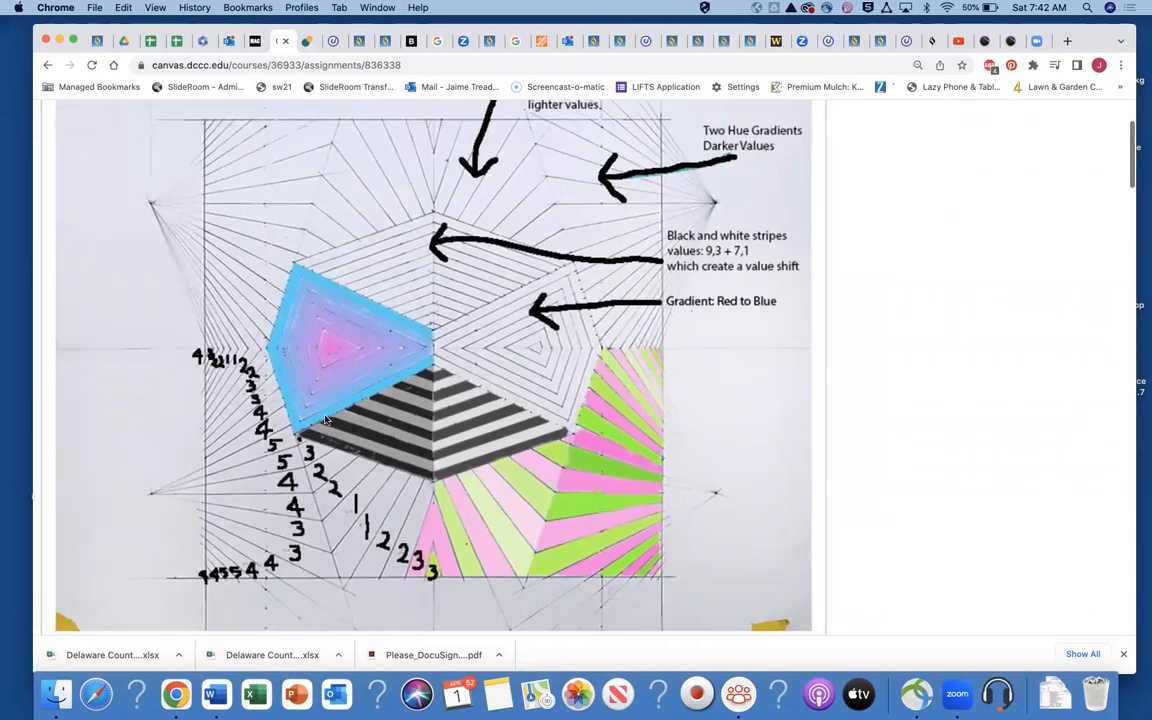
scroll(325, 420, "left", 2)
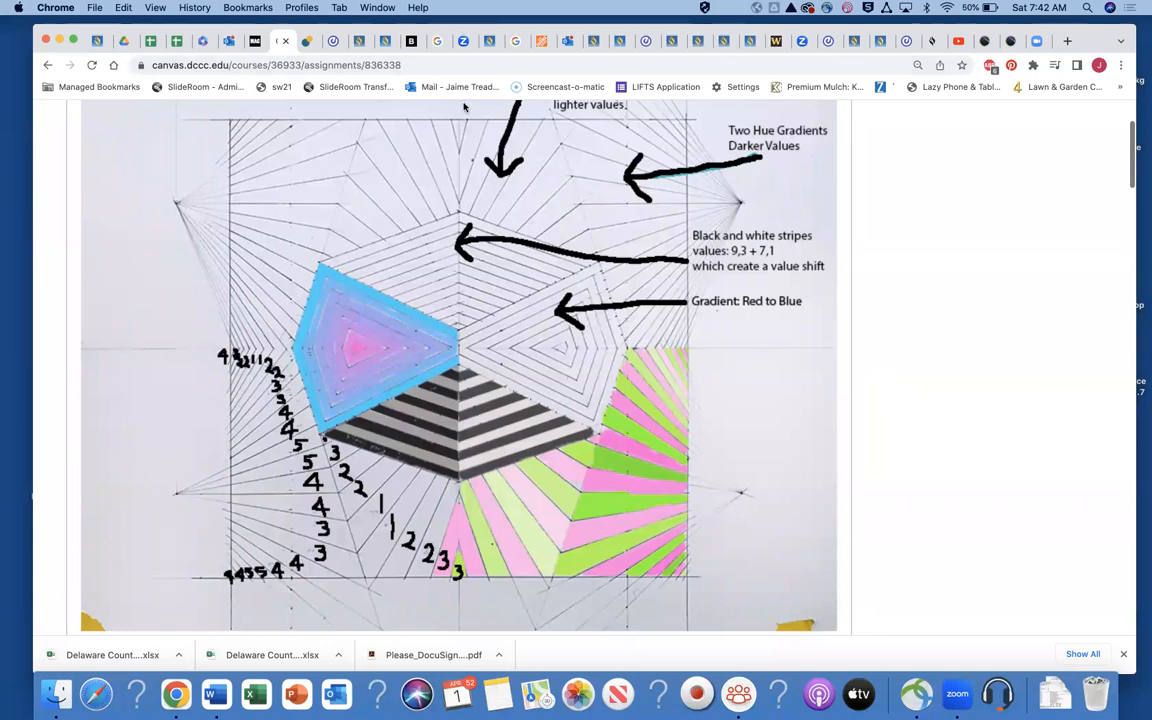
left_click(446, 157)
mouse_move(774, 518)
left_mouse_down()
mouse_move(573, 516)
mouse_move(771, 478)
mouse_move(762, 484)
left_mouse_up()
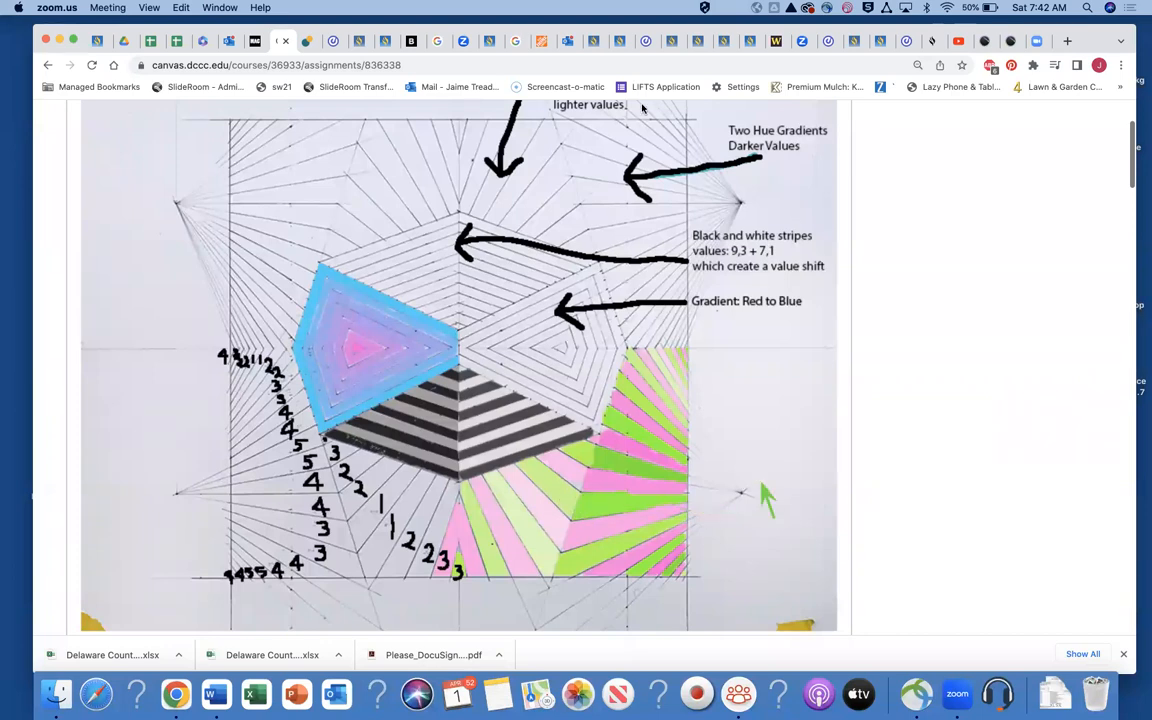
mouse_move(785, 475)
left_mouse_down()
mouse_move(583, 490)
mouse_move(602, 465)
mouse_move(556, 566)
mouse_move(594, 449)
left_mouse_up()
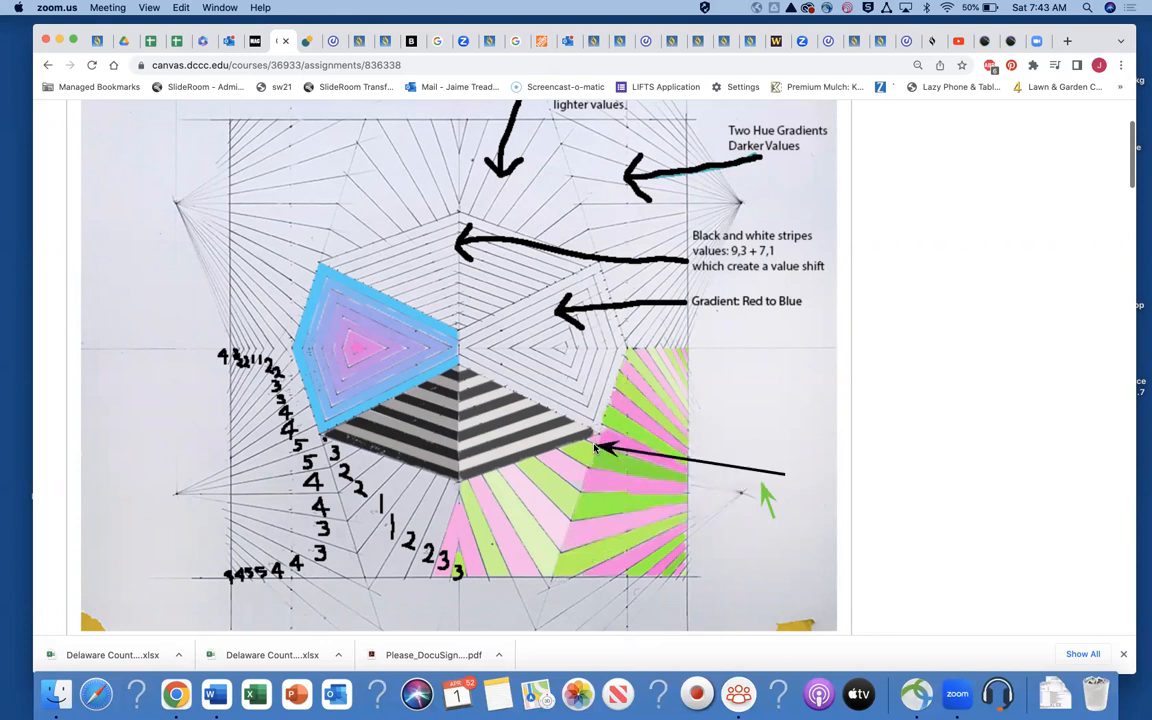
Draw three pairs of arrows marking the light and saturated halves of neighbouring stripes in the pink and green section.
left_click_drag(497, 496, 539, 538)
left_click_drag(735, 531, 587, 553)
left_click_drag(516, 481, 545, 510)
left_click_drag(709, 502, 612, 527)
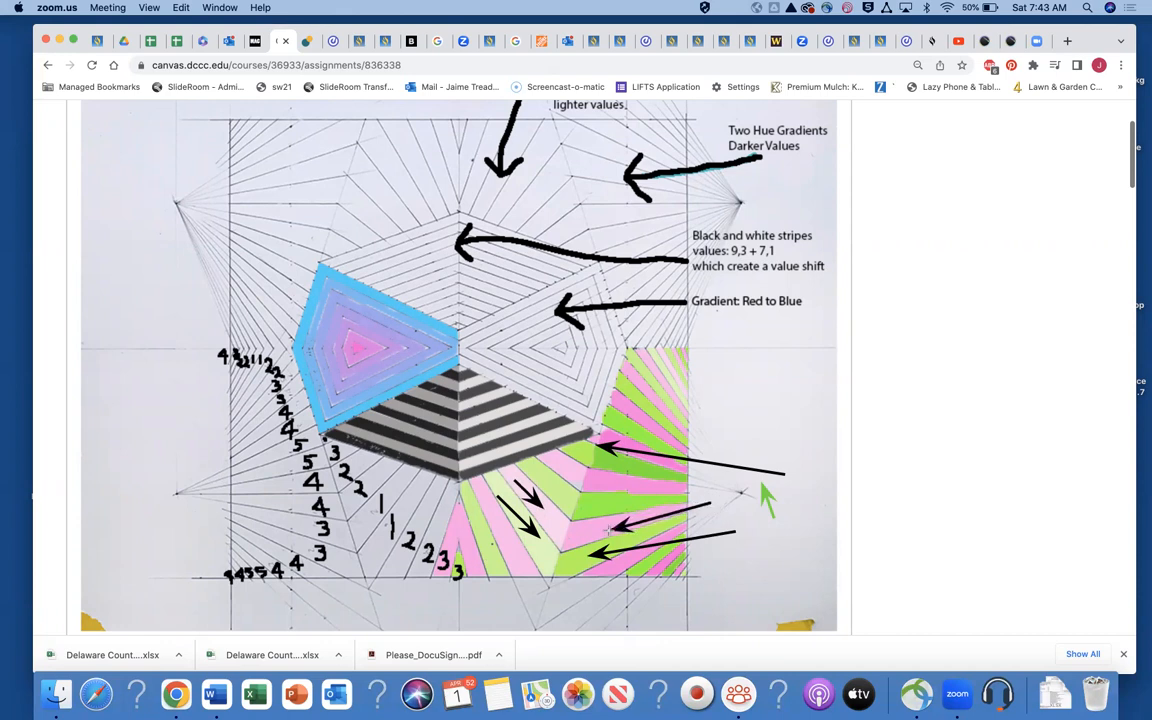
left_click_drag(534, 468, 557, 488)
left_click_drag(697, 490, 604, 508)
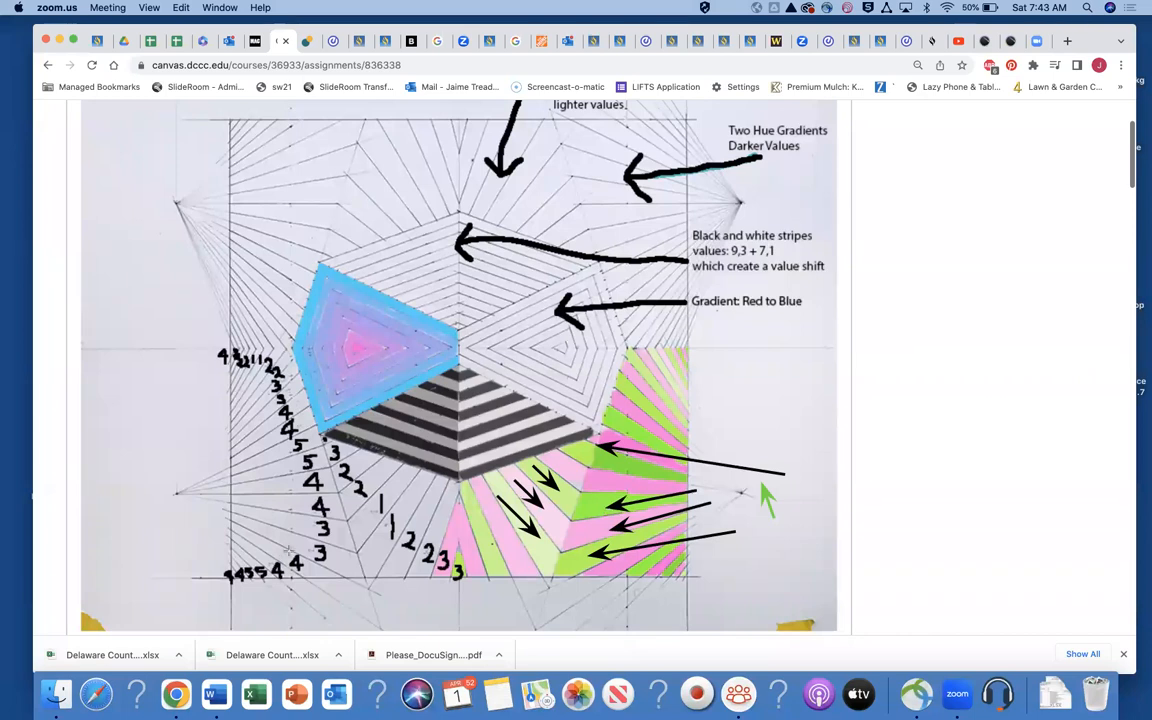
Draw an arrow below the numbered section and one from the darker values note, and clear all annotations.
mouse_move(331, 623)
left_mouse_down()
mouse_move(380, 498)
mouse_move(290, 410)
mouse_move(268, 350)
mouse_move(458, 590)
mouse_move(332, 464)
mouse_move(425, 591)
left_mouse_up()
mouse_move(748, 155)
left_mouse_down()
mouse_move(530, 238)
mouse_move(470, 312)
mouse_move(420, 322)
mouse_move(695, 255)
mouse_move(740, 257)
left_mouse_up()
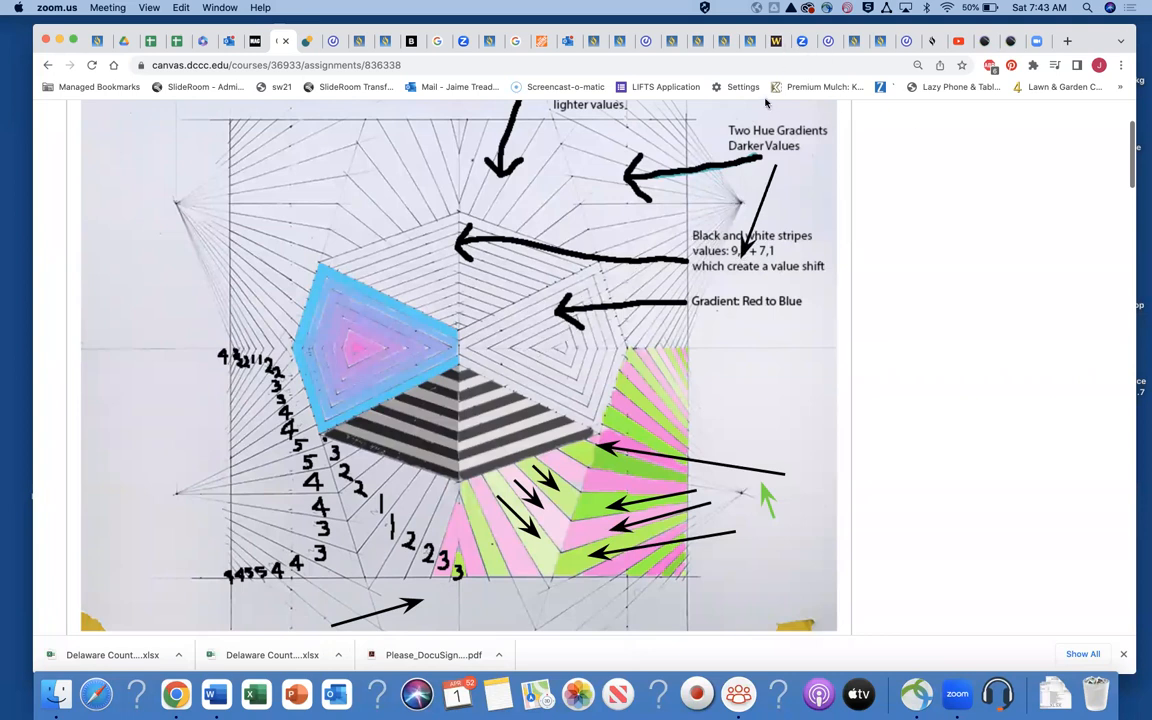
left_click(896, 316)
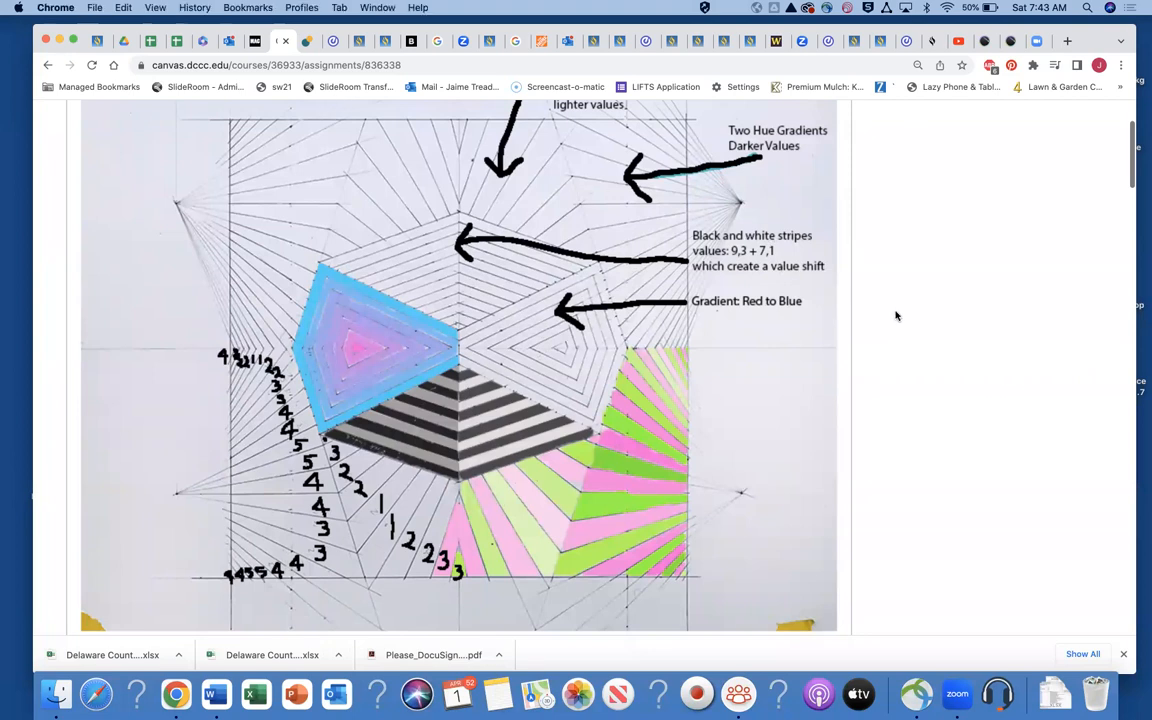
Go to light-brush.art, launch its painting application and create a new 2560 x 1440 px document at 300 PPI.
left_click(986, 41)
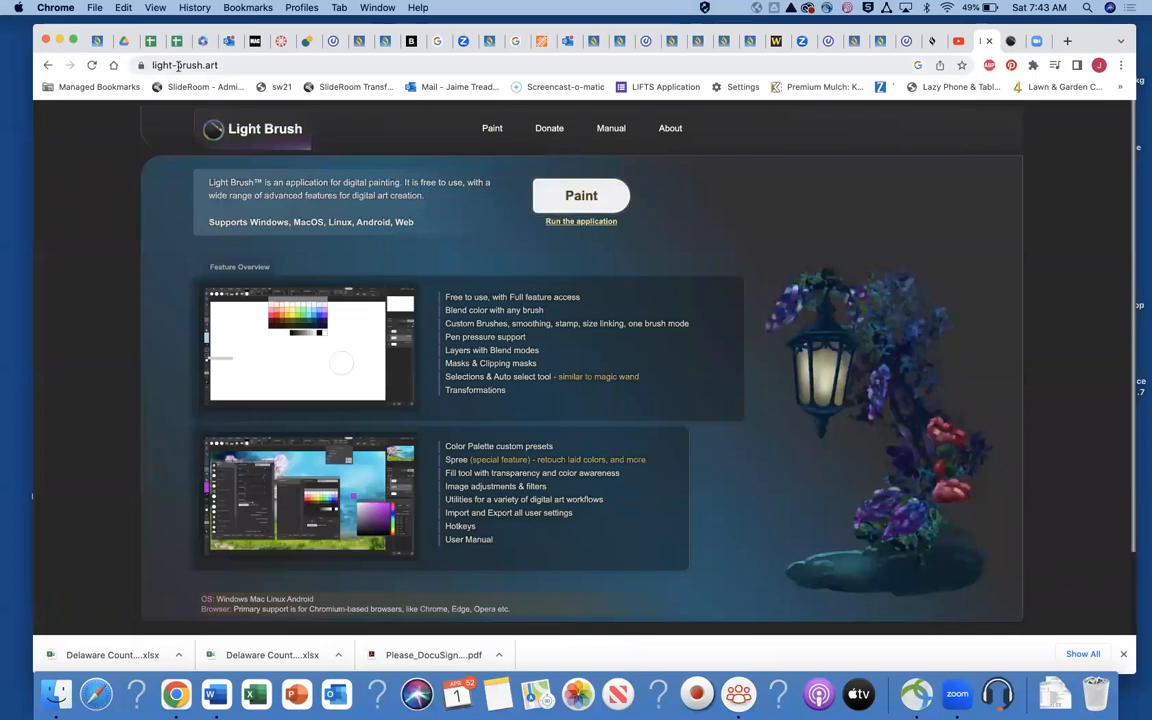
left_click(214, 65)
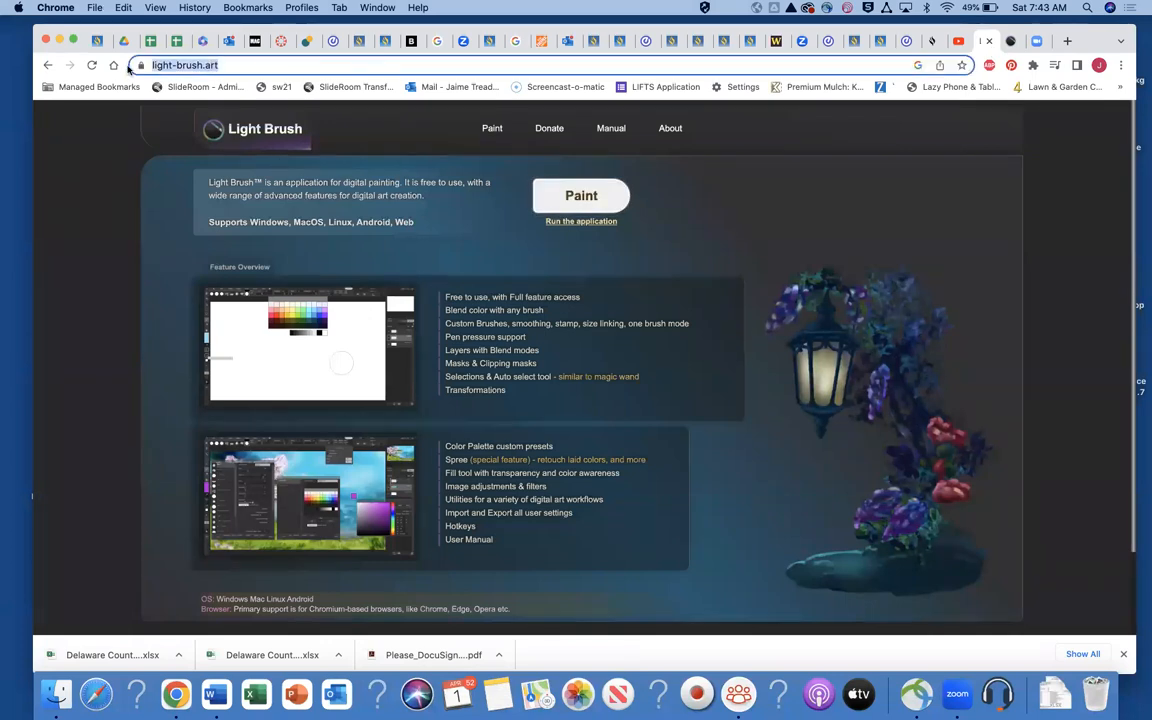
left_click(594, 199)
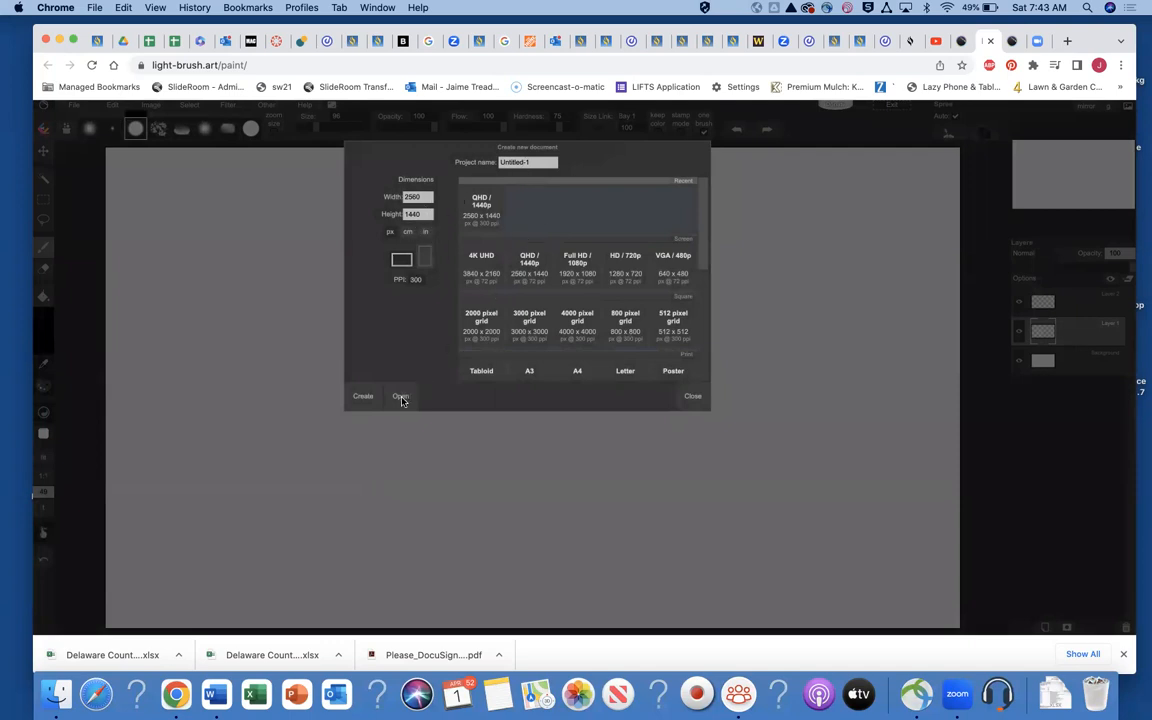
left_click(364, 397)
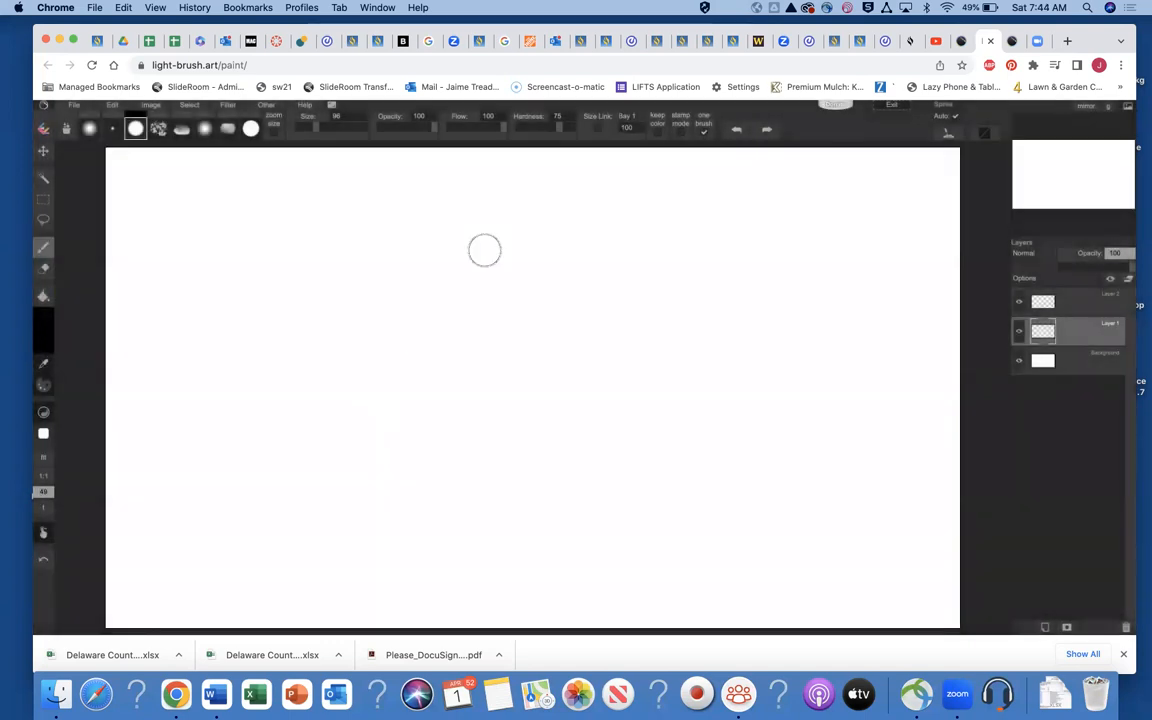
Import the recent image Picsart_23-03-22_16-08-46-007.jpg onto Layer 1 and leave its transform by returning to the hard round brush.
left_click(73, 104)
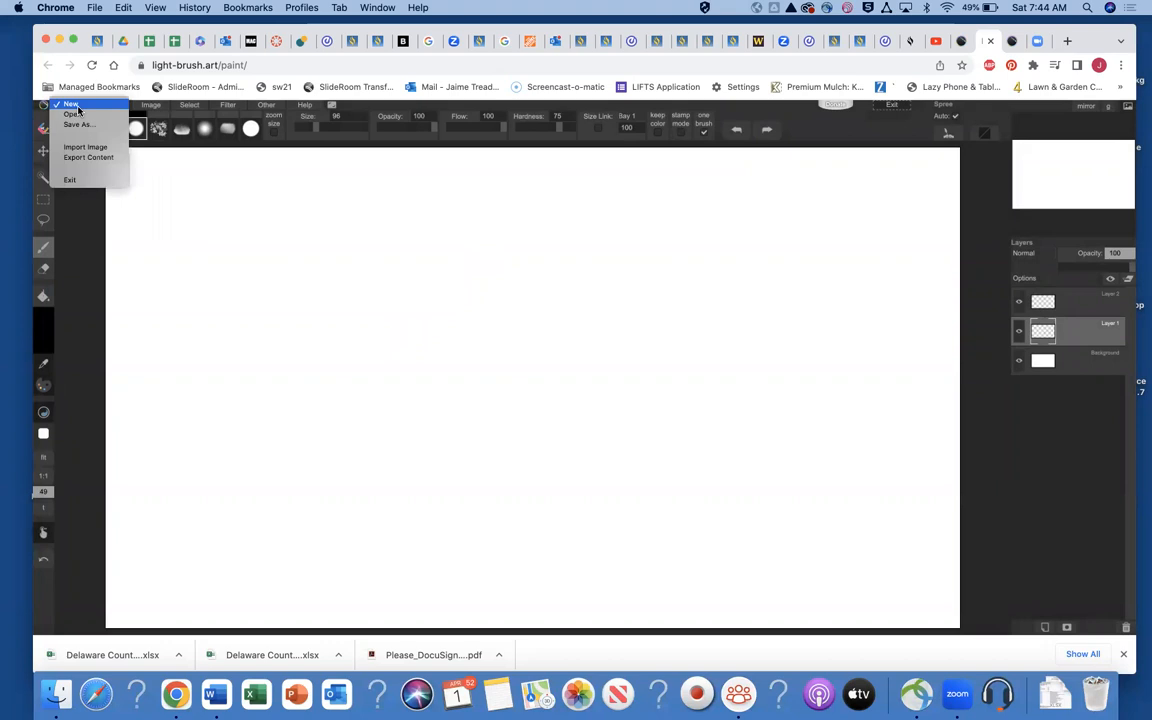
left_click(86, 148)
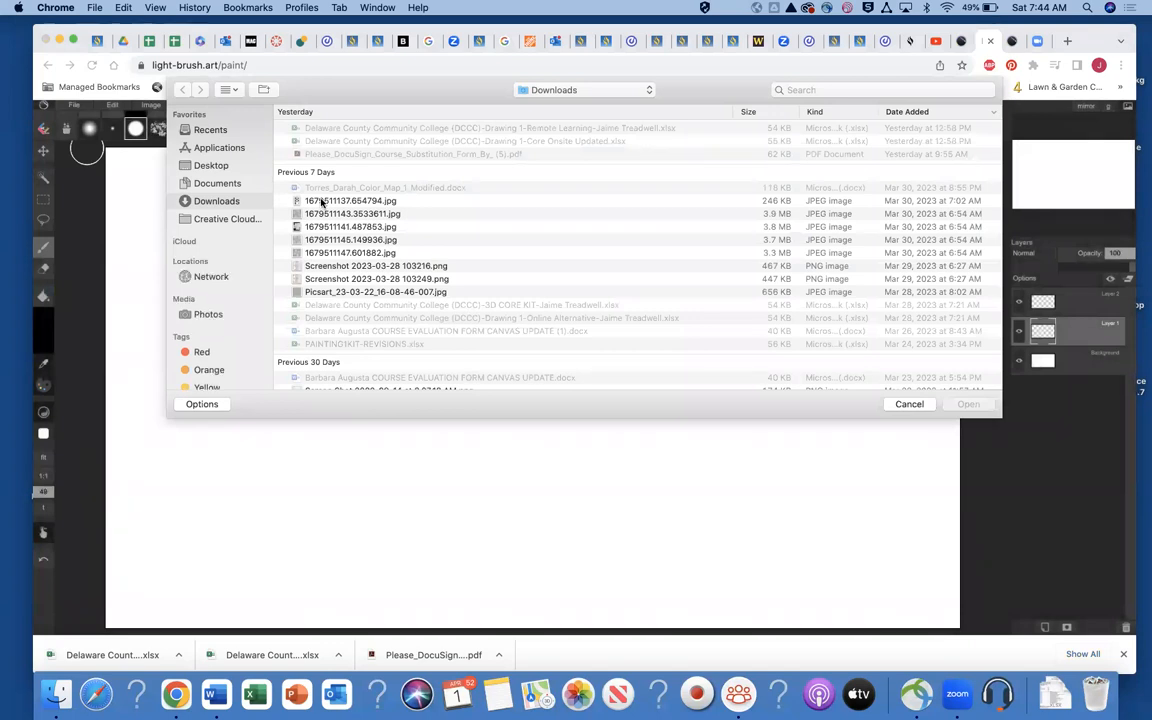
left_click(207, 130)
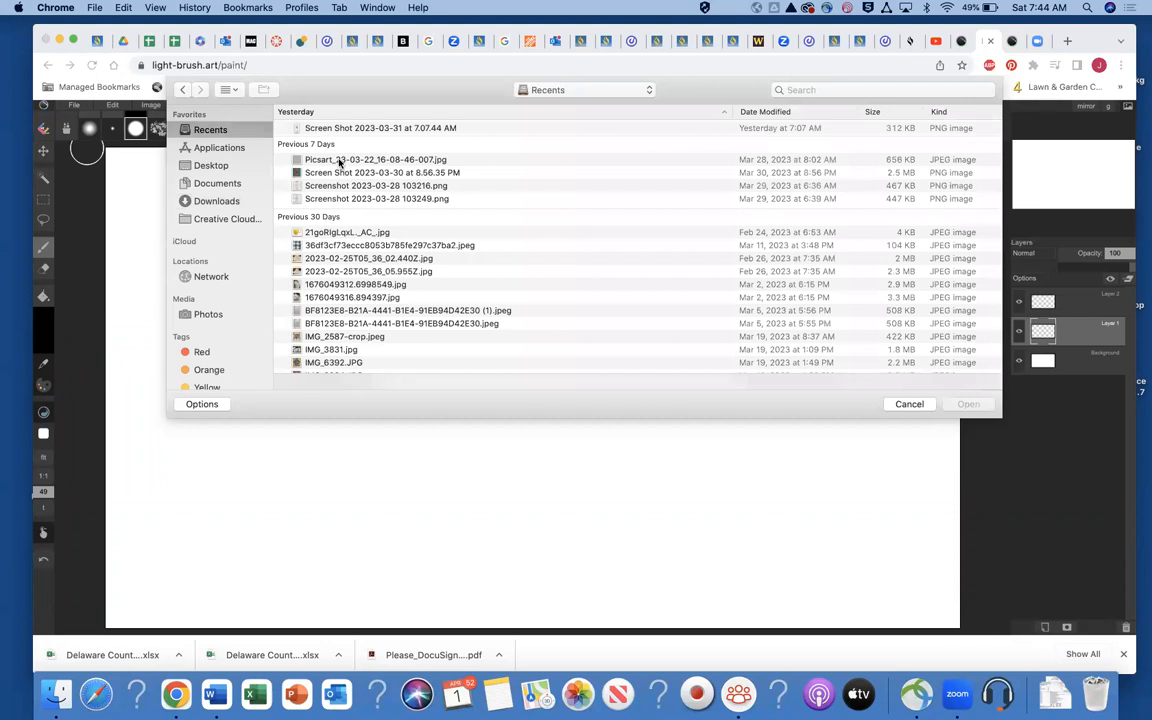
left_click(339, 163)
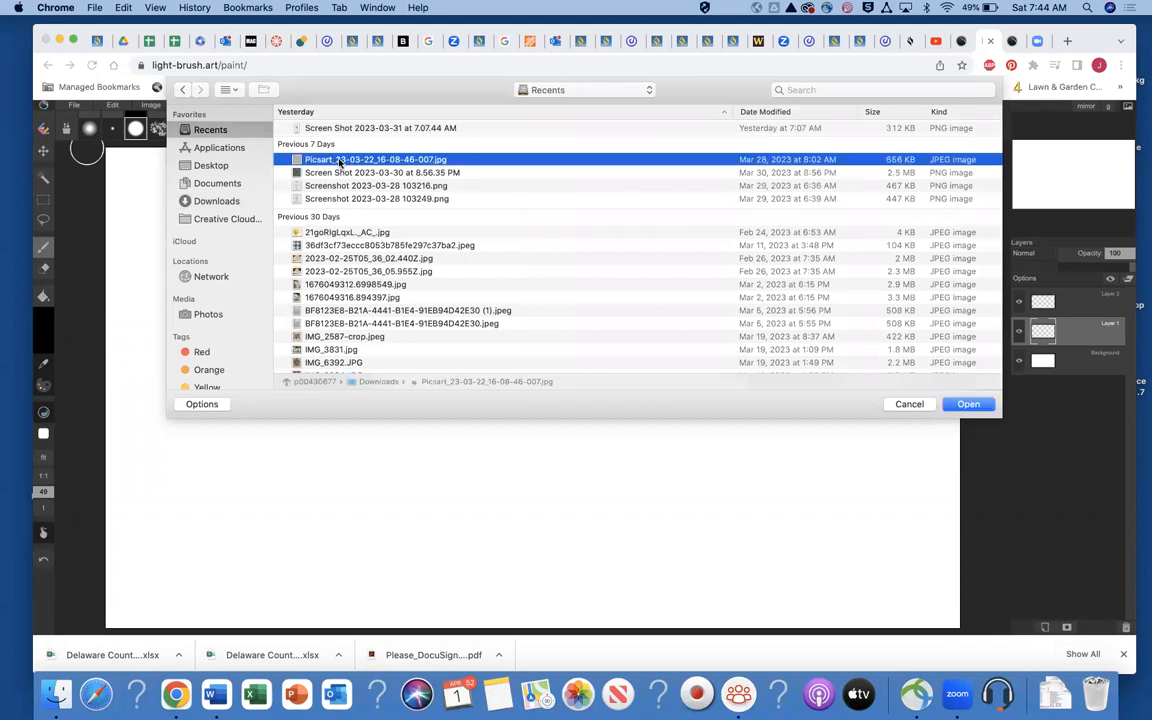
left_click(968, 404)
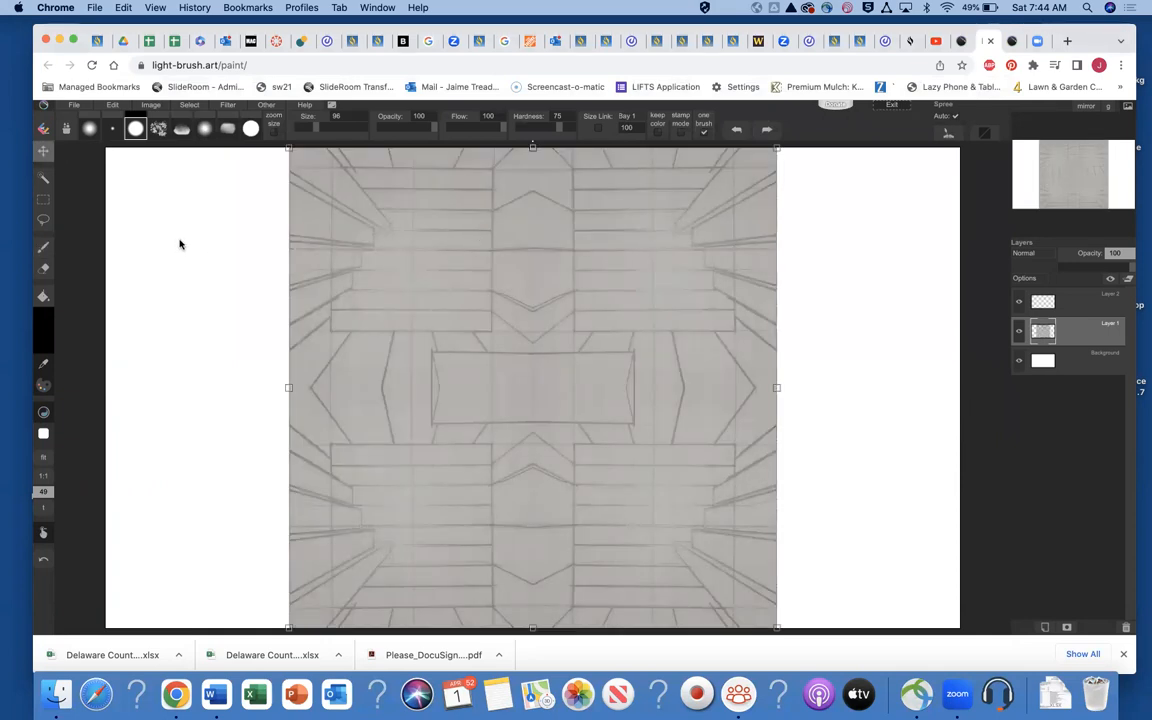
left_click(139, 131)
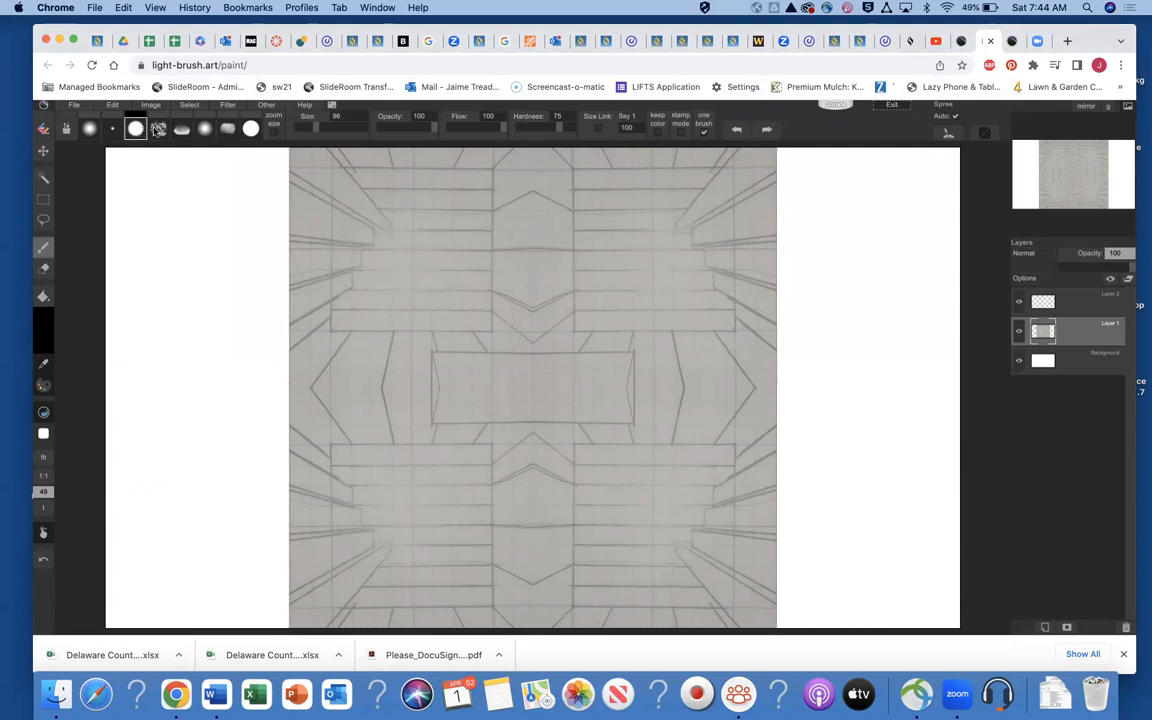
Switch to the round brush with 80 opacity and 12 flow, and reduce its size to 69.
left_click(251, 129)
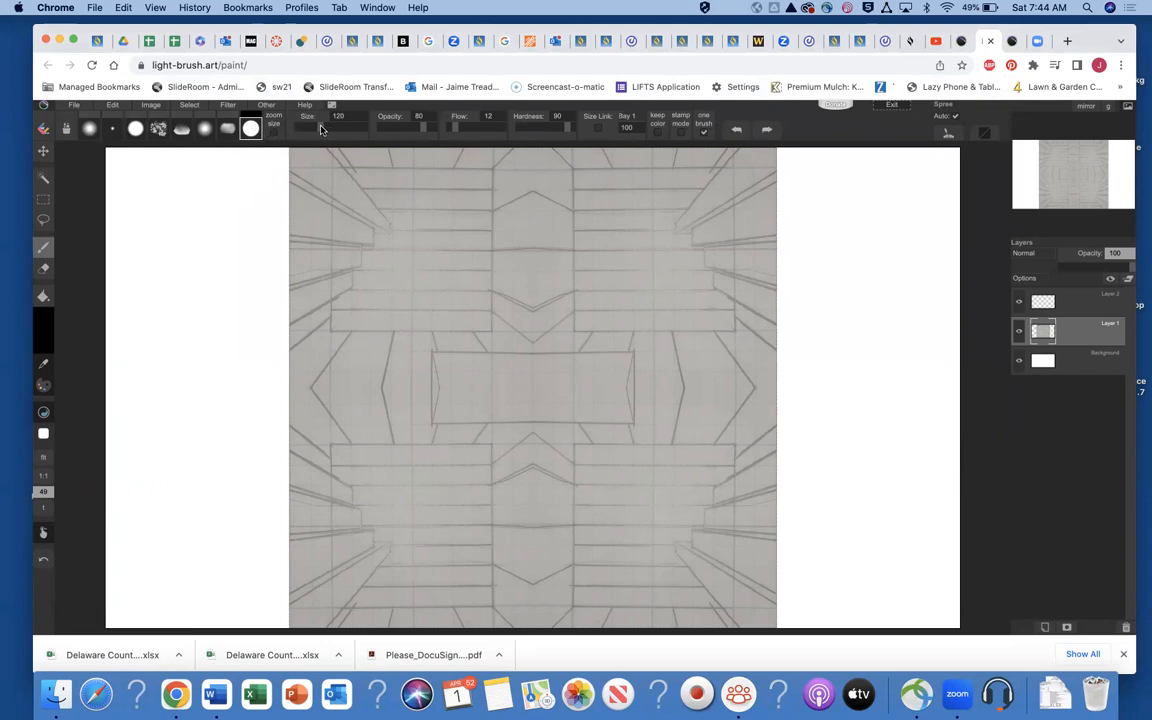
mouse_move(320, 127)
left_mouse_down()
mouse_move(360, 131)
mouse_move(276, 127)
mouse_move(326, 134)
mouse_move(310, 135)
left_mouse_up()
Choose bright cyan from the color palette as the painting color.
left_click(44, 388)
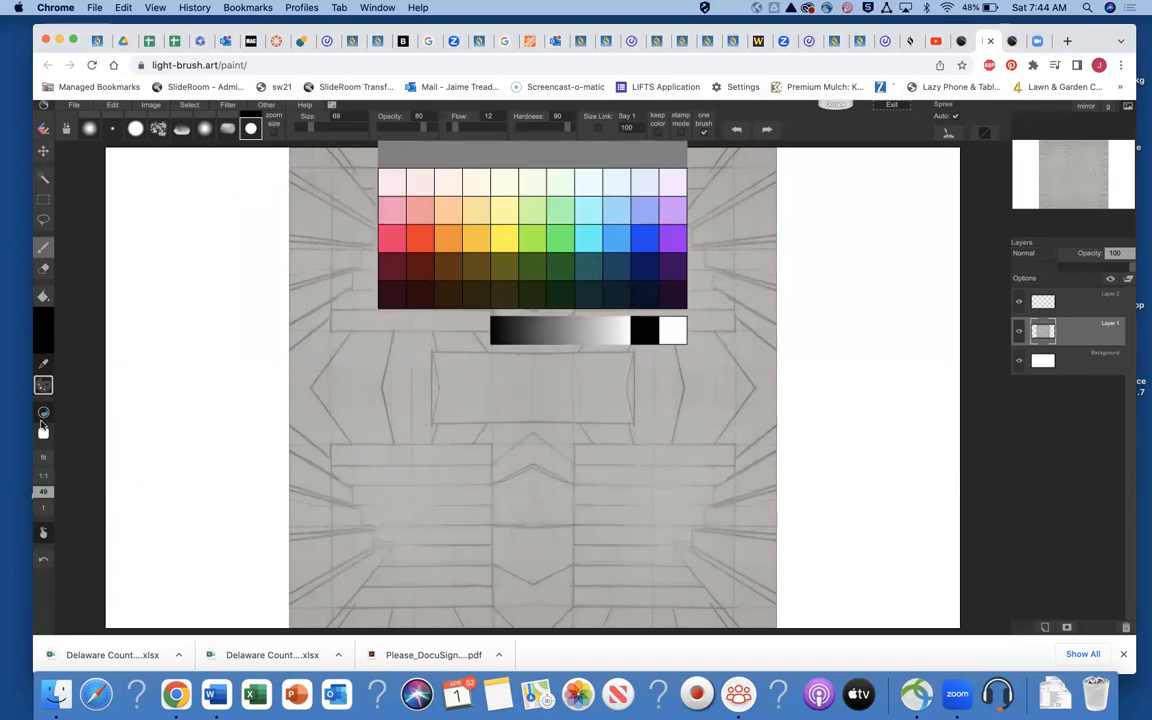
left_click(44, 366)
left_click(44, 386)
left_click(595, 242)
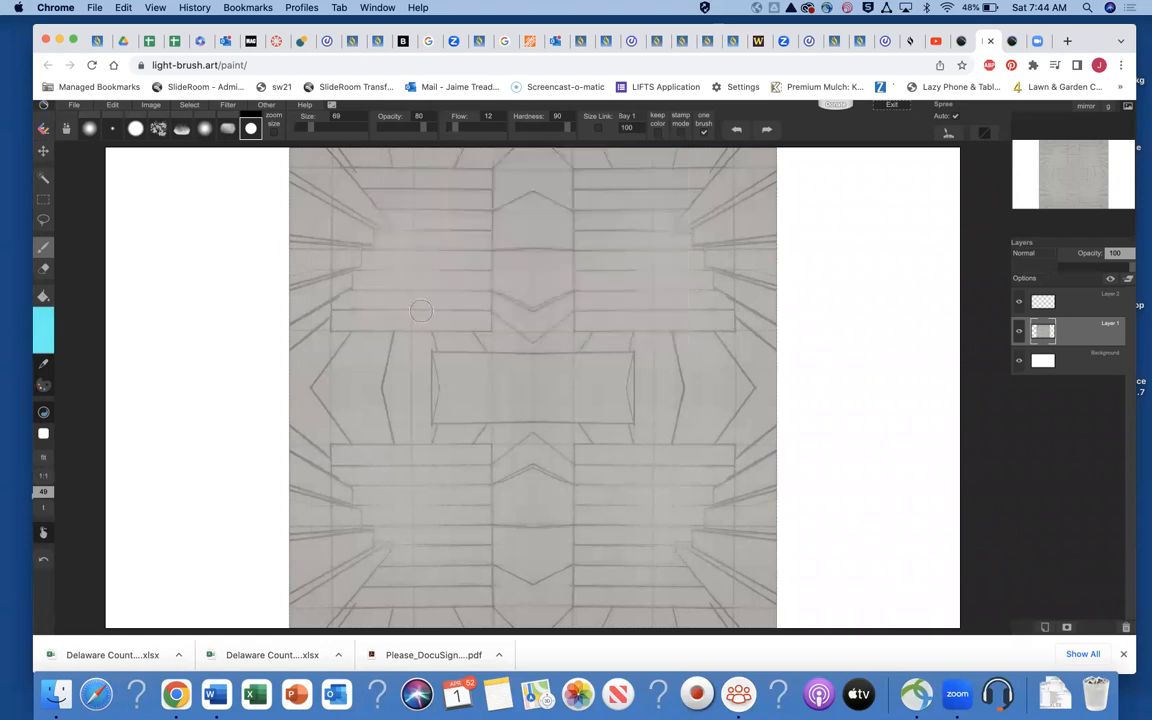
Paint a cyan test stroke in the upper-left block of bands, and a second one above it with the size 96 hard round brush.
mouse_move(336, 318)
left_mouse_down()
mouse_move(498, 323)
mouse_move(326, 324)
left_mouse_up()
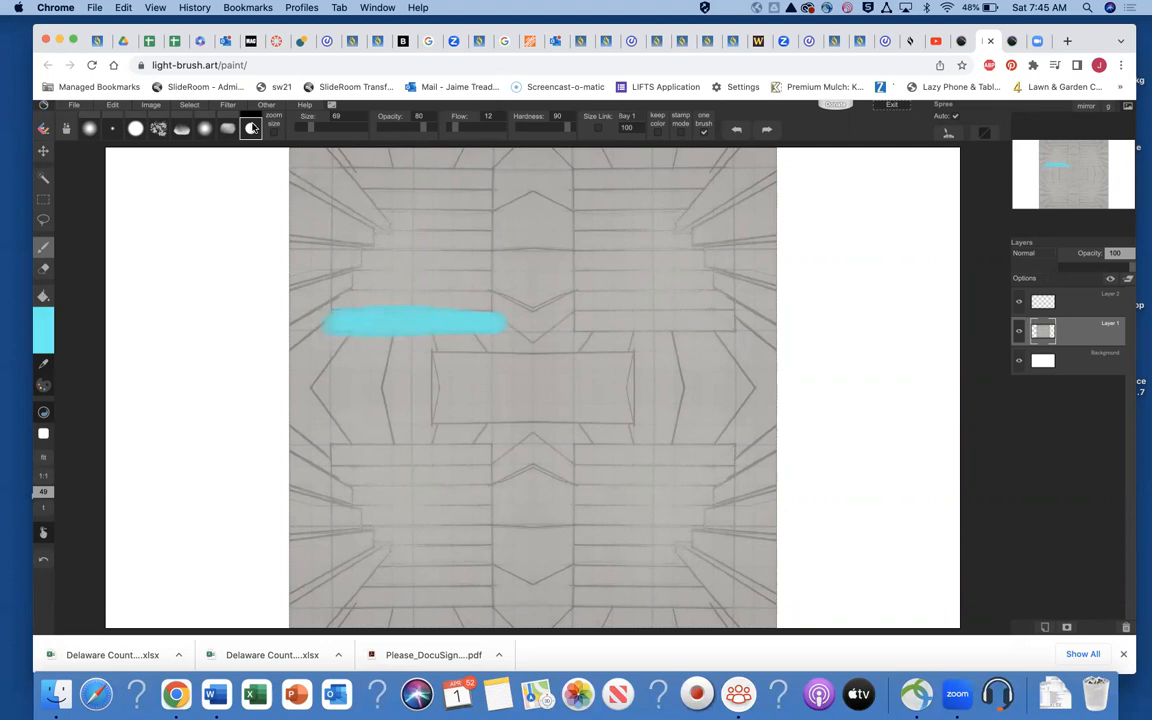
left_click(135, 128)
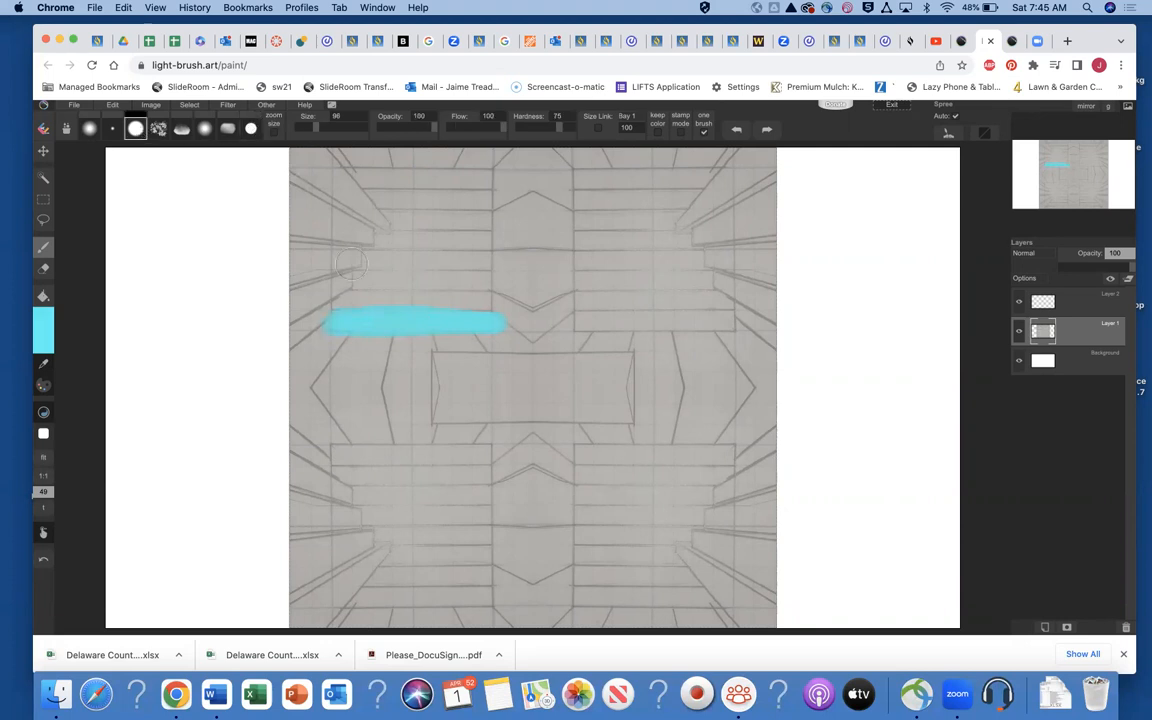
left_click_drag(359, 281, 482, 282)
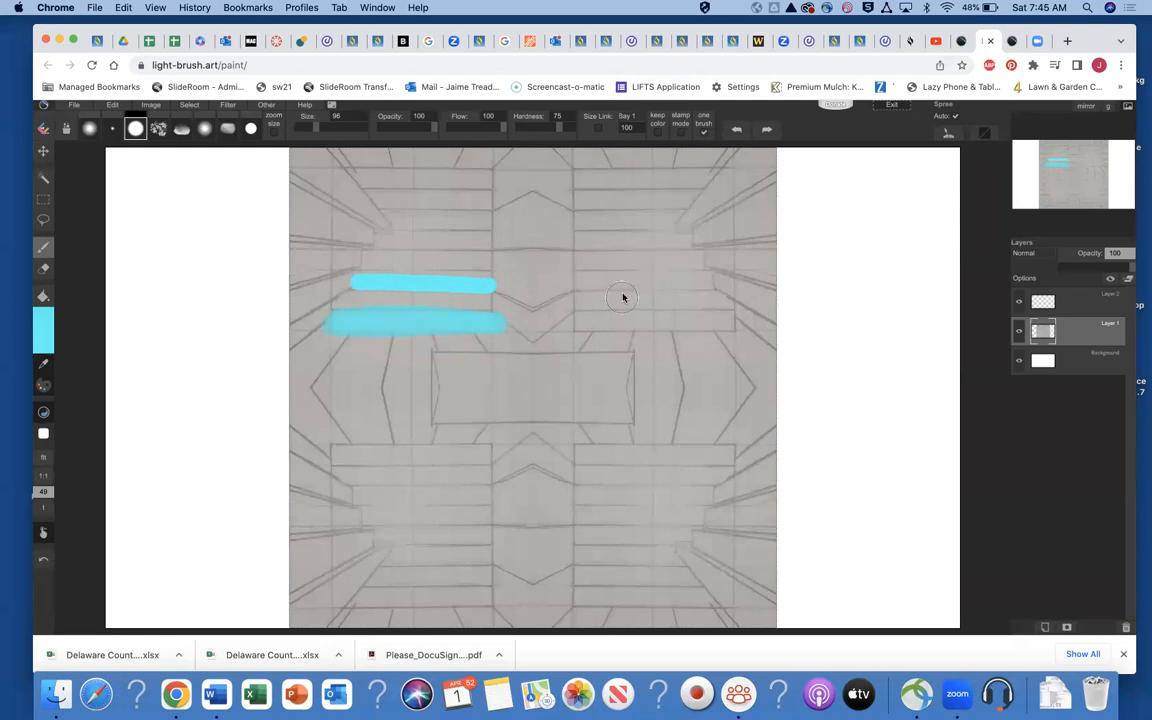
Undo both cyan test strokes, redo them, and undo them again.
left_click(738, 131)
left_click(738, 131)
left_click(767, 131)
left_click(767, 131)
left_click(737, 131)
left_click(736, 132)
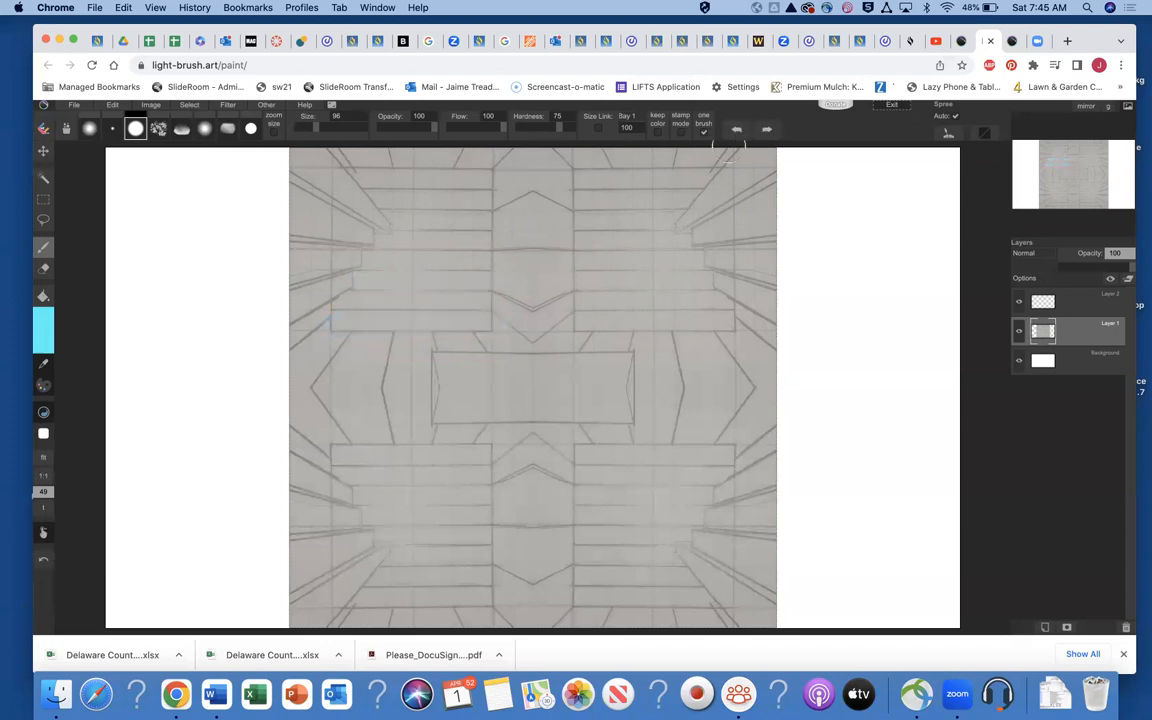
Paint four alternating horizontal bands cyan in the upper-right block of the line drawing.
mouse_move(581, 317)
left_mouse_down()
mouse_move(742, 318)
mouse_move(610, 328)
left_mouse_up()
left_click_drag(587, 328, 580, 325)
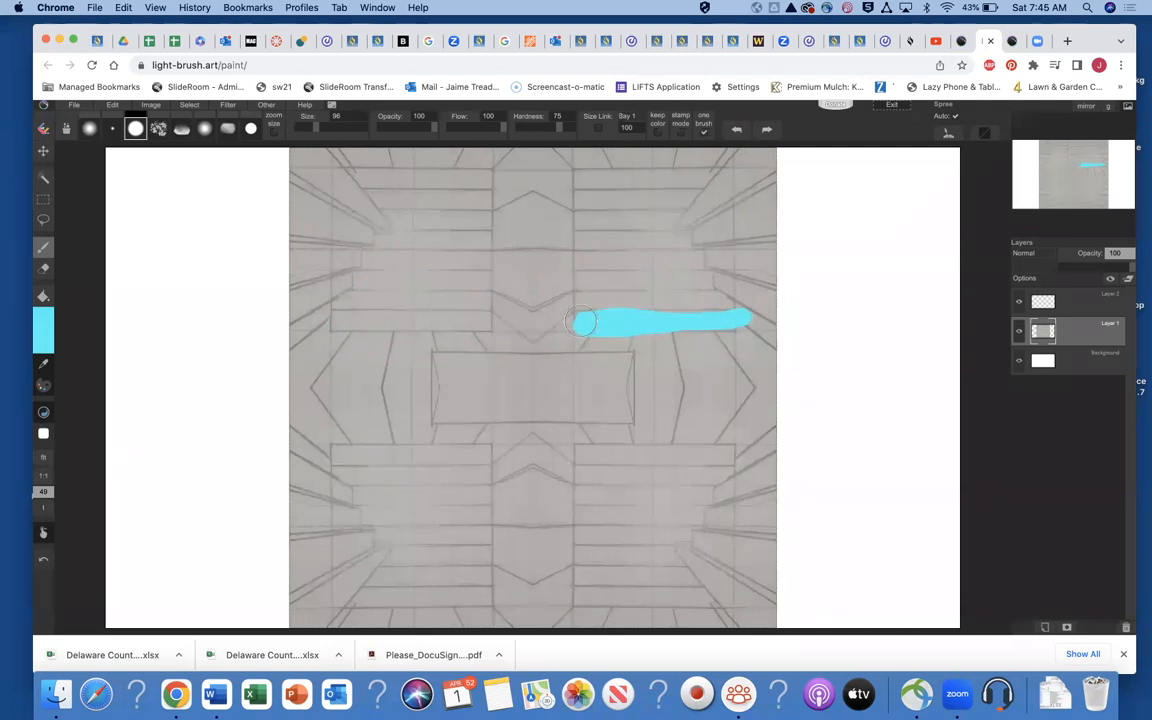
mouse_move(580, 280)
left_mouse_down()
mouse_move(712, 280)
mouse_move(578, 284)
left_mouse_up()
mouse_move(579, 238)
left_mouse_down()
mouse_move(696, 240)
mouse_move(575, 242)
mouse_move(580, 197)
mouse_move(696, 198)
left_mouse_up()
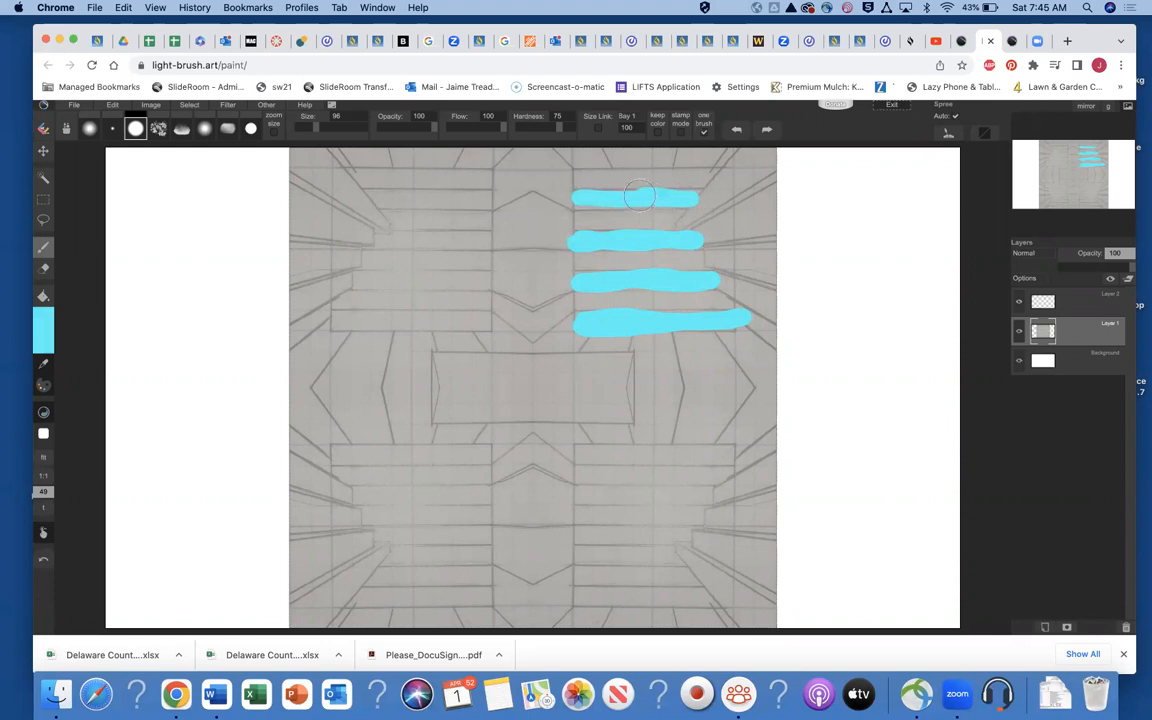
left_click_drag(580, 200, 578, 202)
Change the painting color to pink f792e0 and paint the band between the two lowest cyan stripes.
left_click(46, 335)
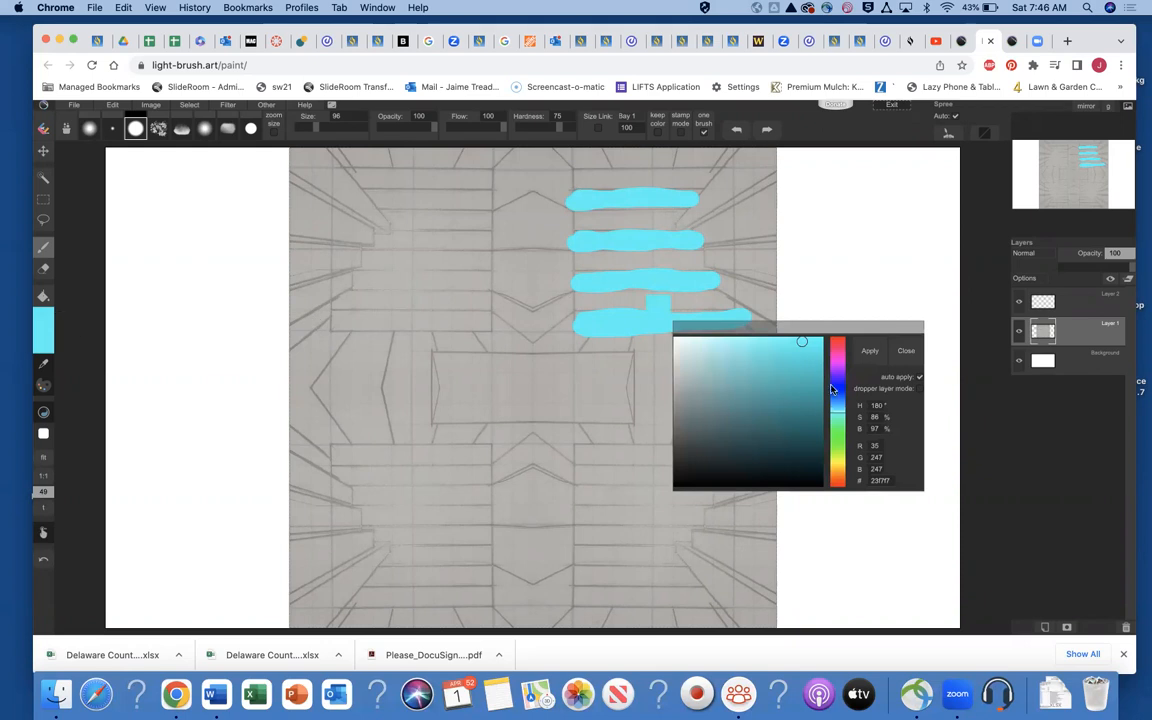
left_click(838, 373)
left_click(839, 365)
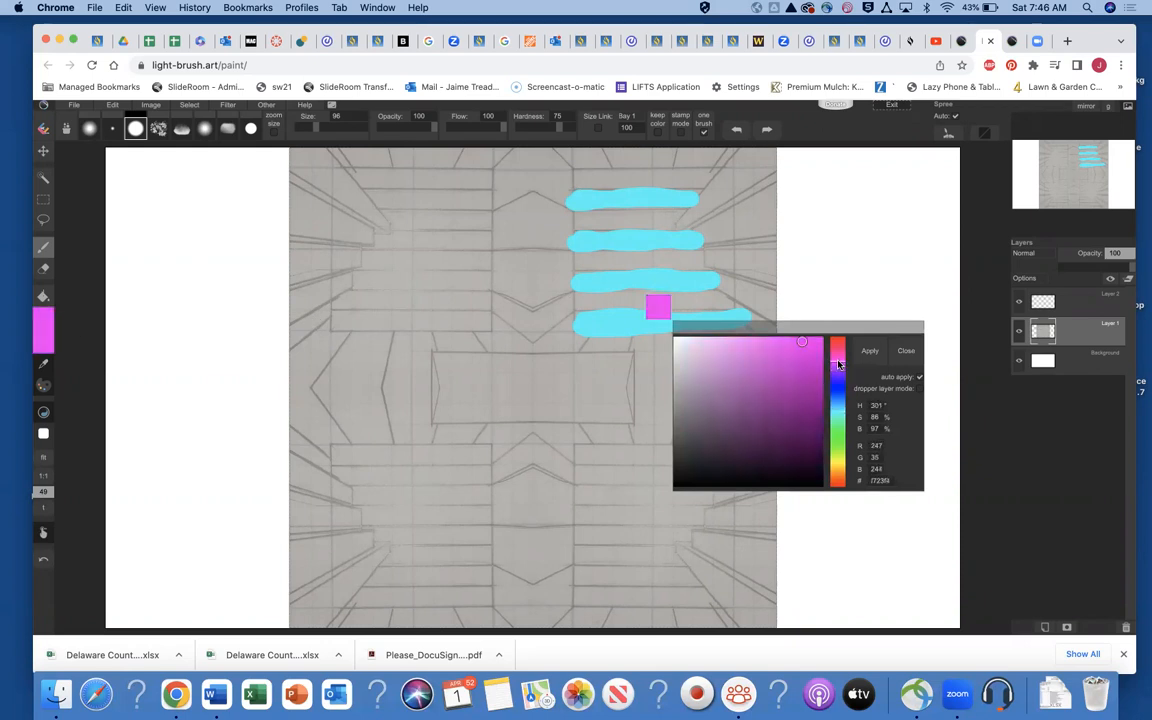
left_click(735, 344)
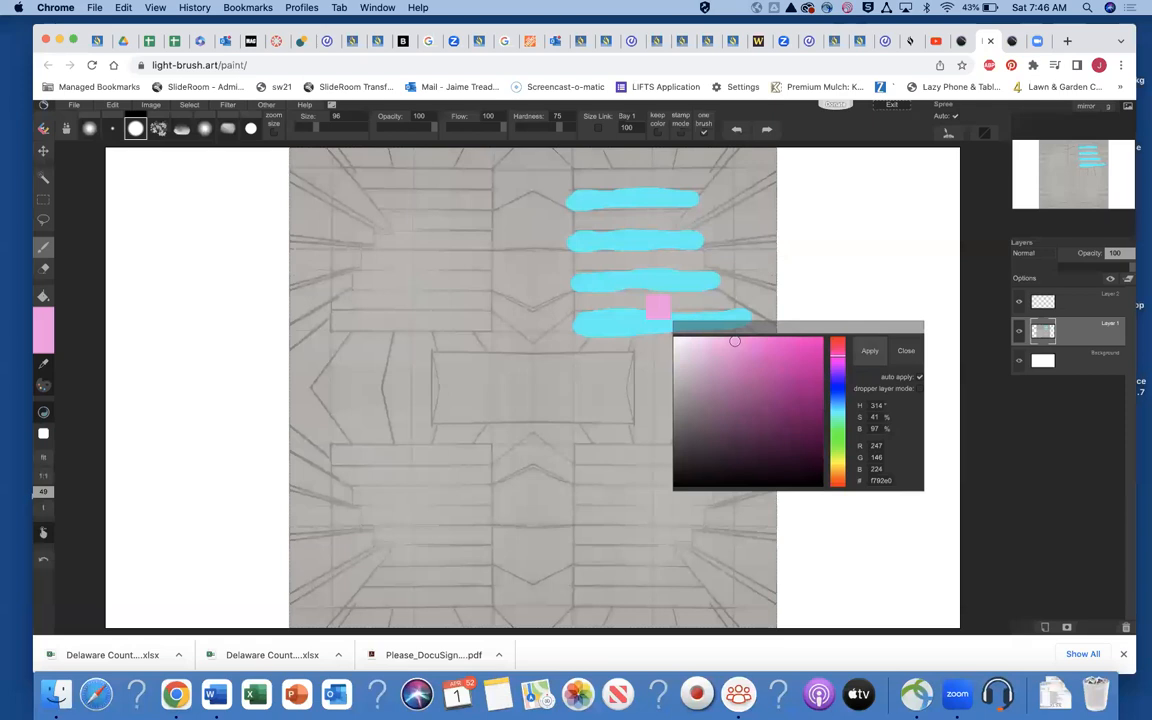
left_click(869, 351)
mouse_move(576, 298)
left_mouse_down()
mouse_move(730, 300)
mouse_move(571, 303)
left_mouse_up()
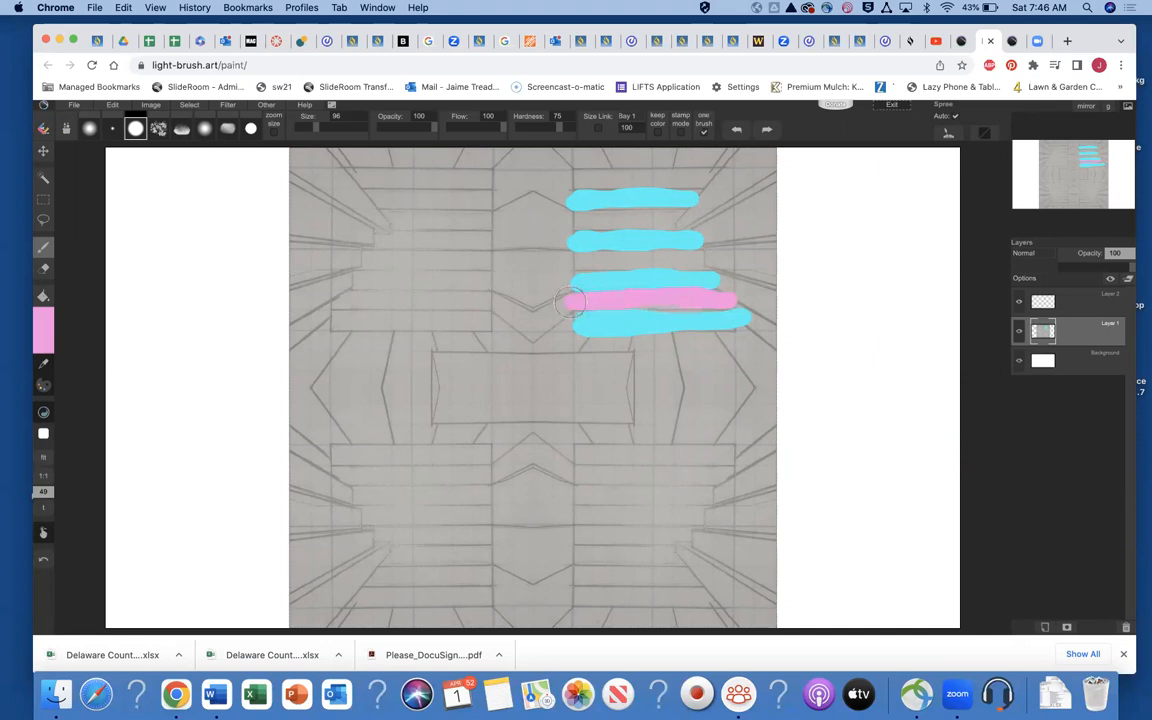
Lighten the pink painting color and paint the three bands between the cyan stripes with it.
left_click(43, 330)
left_click(722, 342)
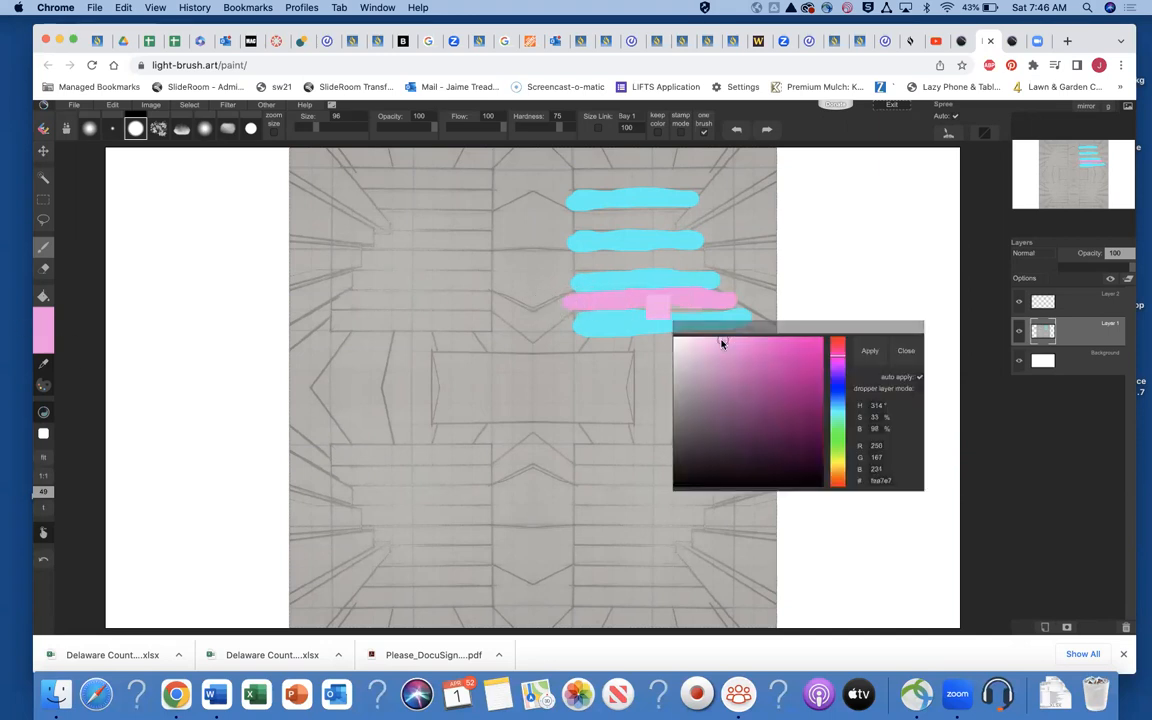
left_click(878, 354)
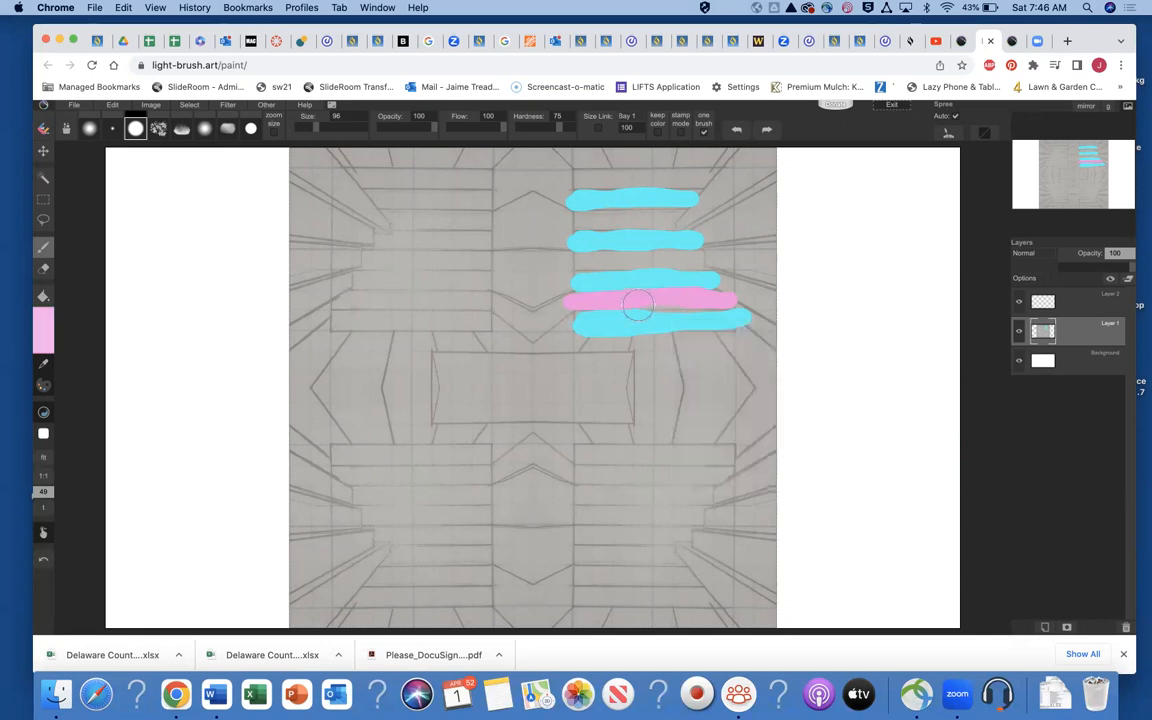
mouse_move(583, 302)
left_mouse_down()
mouse_move(738, 298)
mouse_move(575, 307)
mouse_move(698, 299)
mouse_move(697, 258)
mouse_move(573, 260)
mouse_move(705, 260)
mouse_move(676, 217)
mouse_move(571, 217)
mouse_move(693, 219)
mouse_move(577, 216)
left_mouse_up()
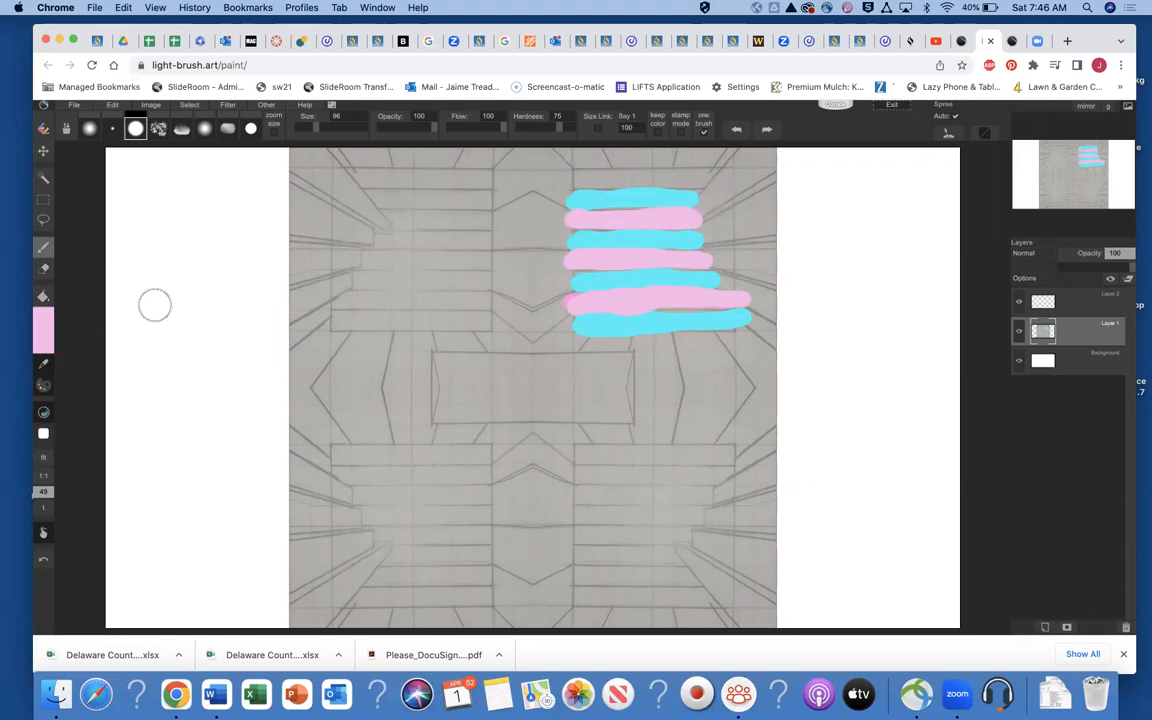
Sample the cyan from the top stripe and darken the painting color to teal 02c9c9.
left_click(45, 179)
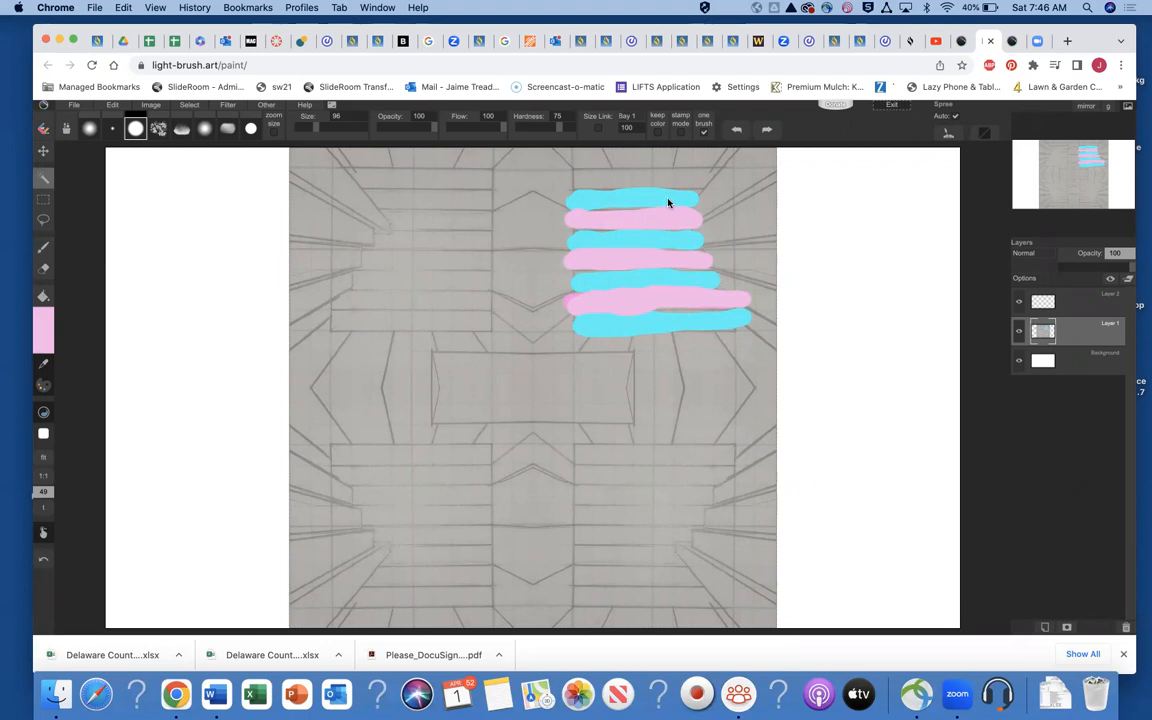
left_click(45, 364)
left_click(665, 199)
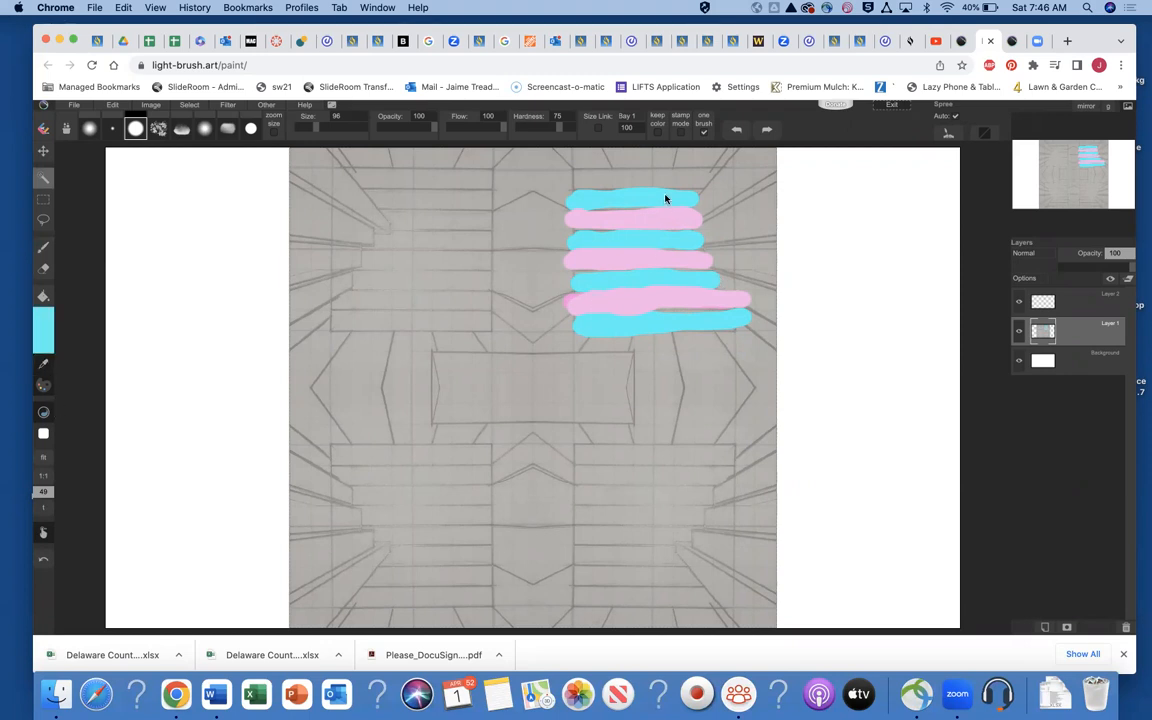
left_click(46, 340)
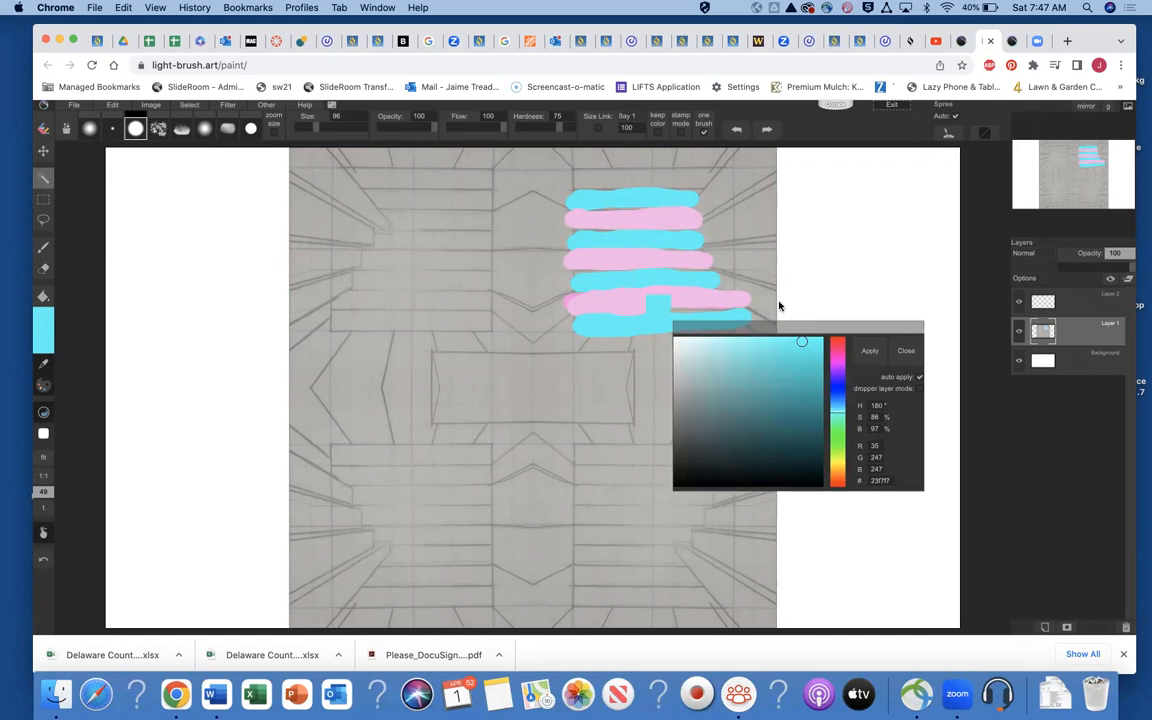
left_click(905, 353)
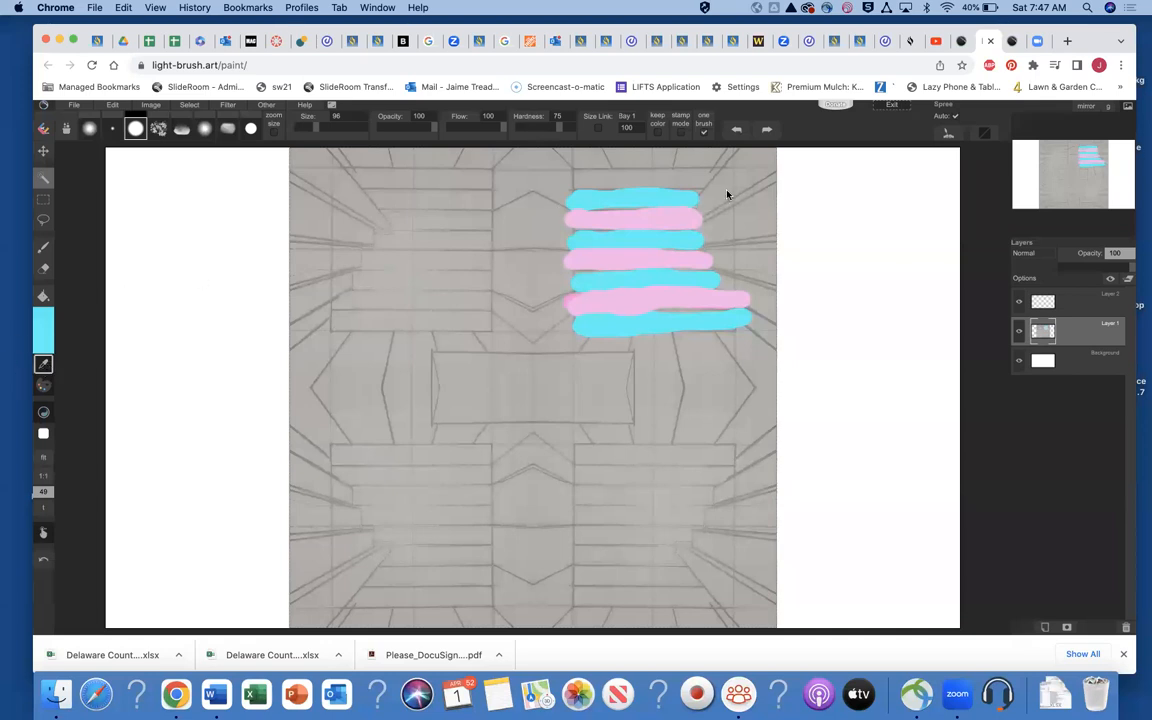
left_click(673, 204)
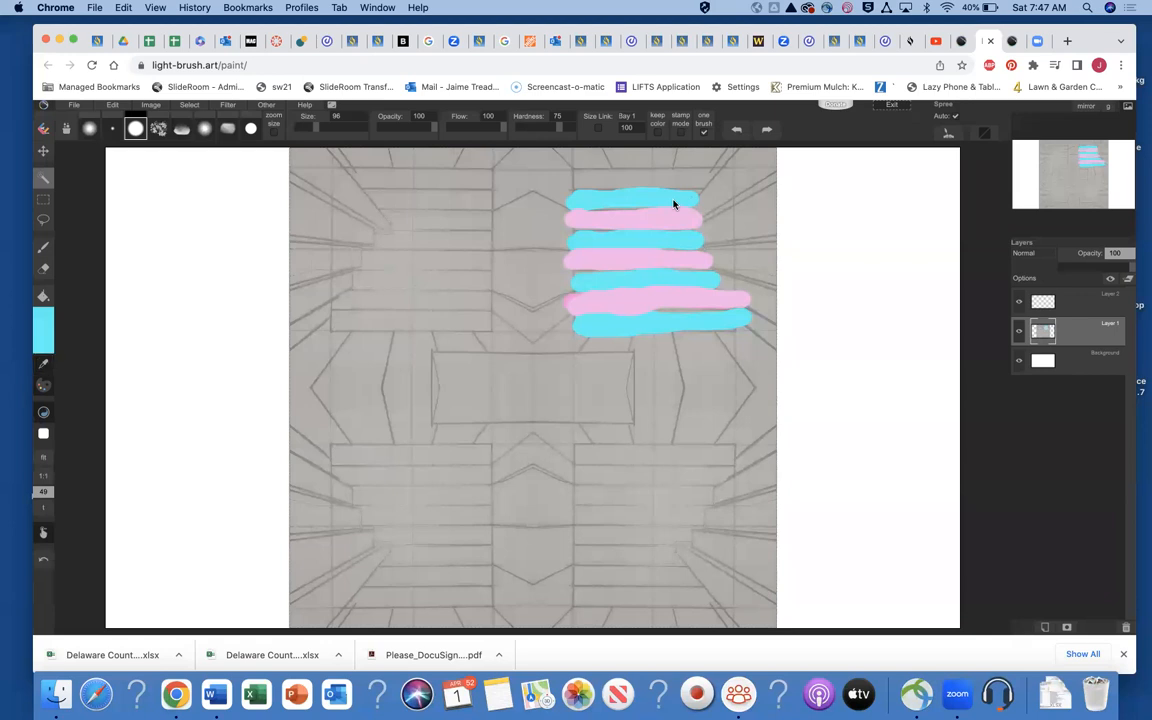
left_click(44, 329)
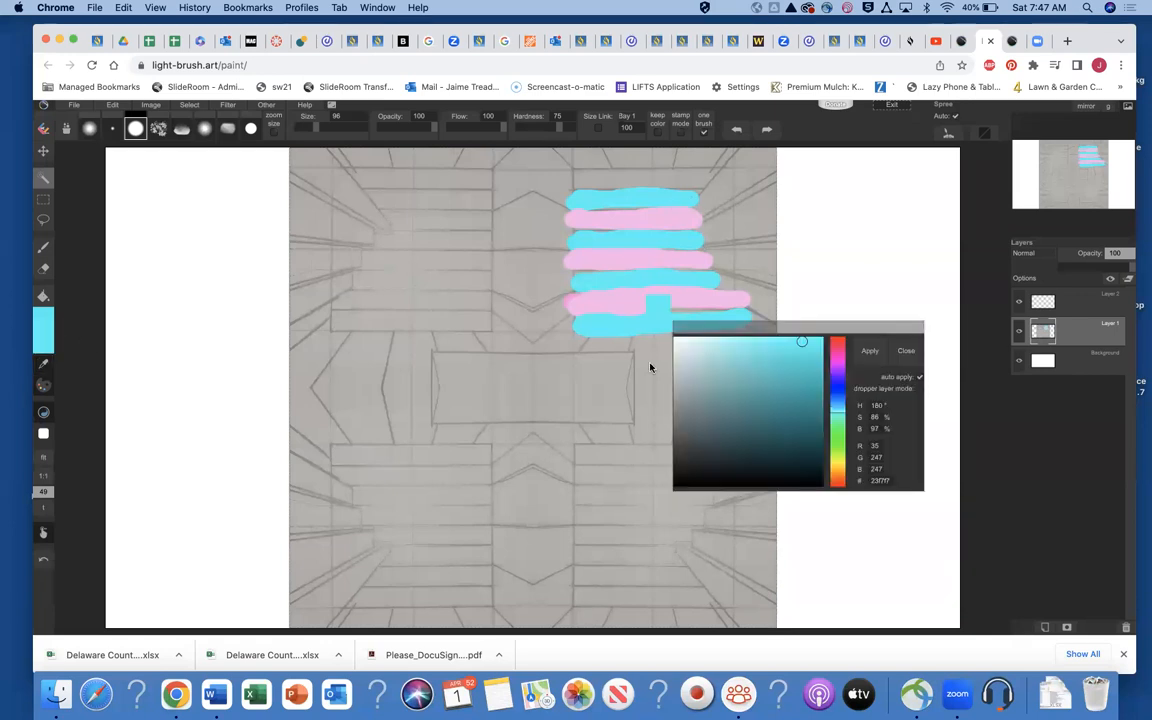
left_click(821, 370)
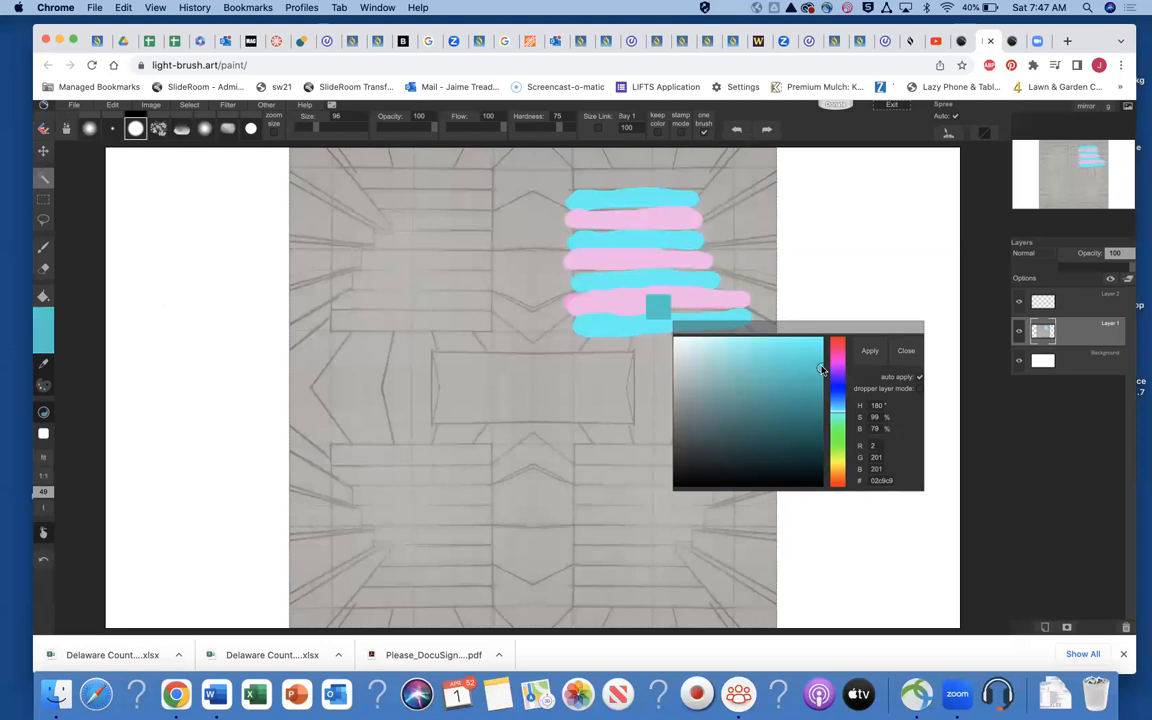
left_click(878, 350)
Paint teal bands from the outer ends of the four cyan stripes to the drawing's edge, undoing the first trial stroke.
mouse_move(697, 202)
left_mouse_down()
mouse_move(735, 165)
mouse_move(701, 190)
left_mouse_up()
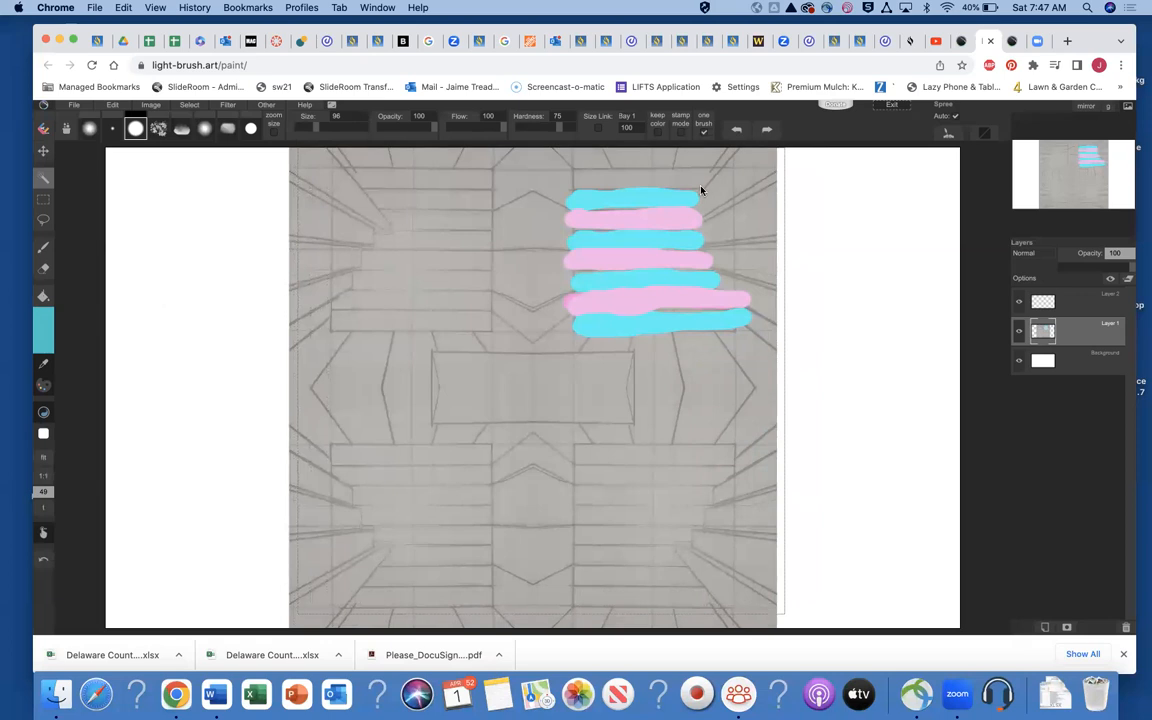
left_click(44, 250)
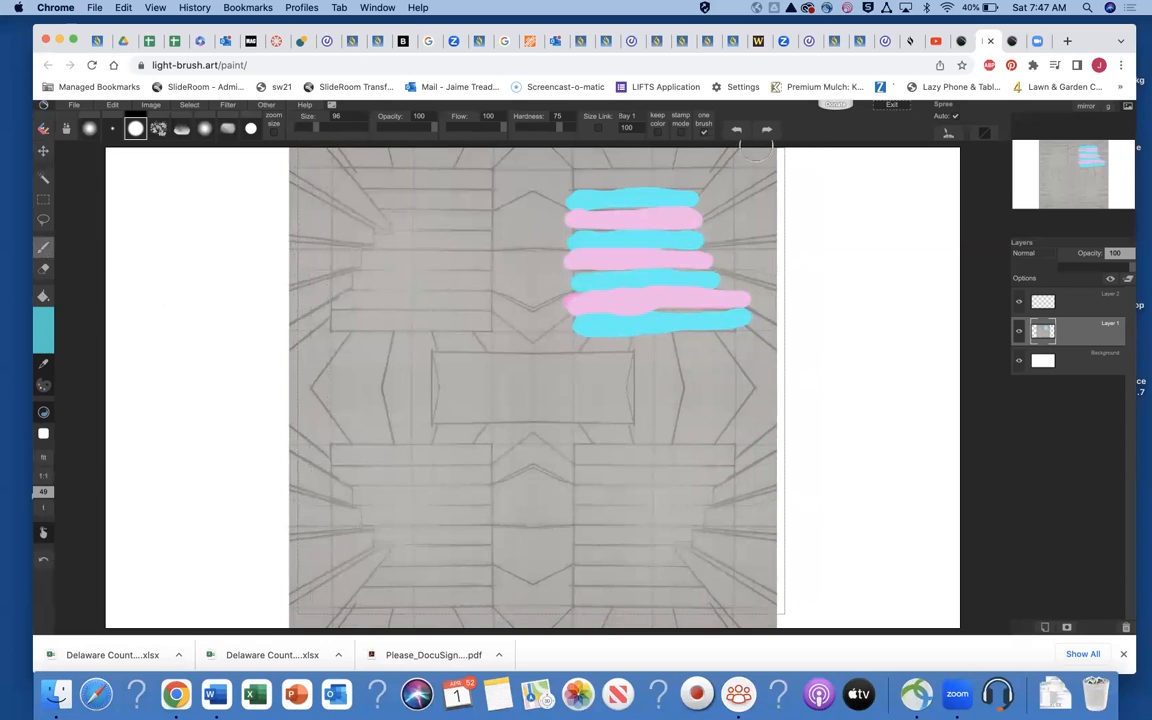
mouse_move(755, 157)
left_mouse_down()
mouse_move(770, 147)
mouse_move(690, 224)
mouse_move(701, 212)
left_mouse_up()
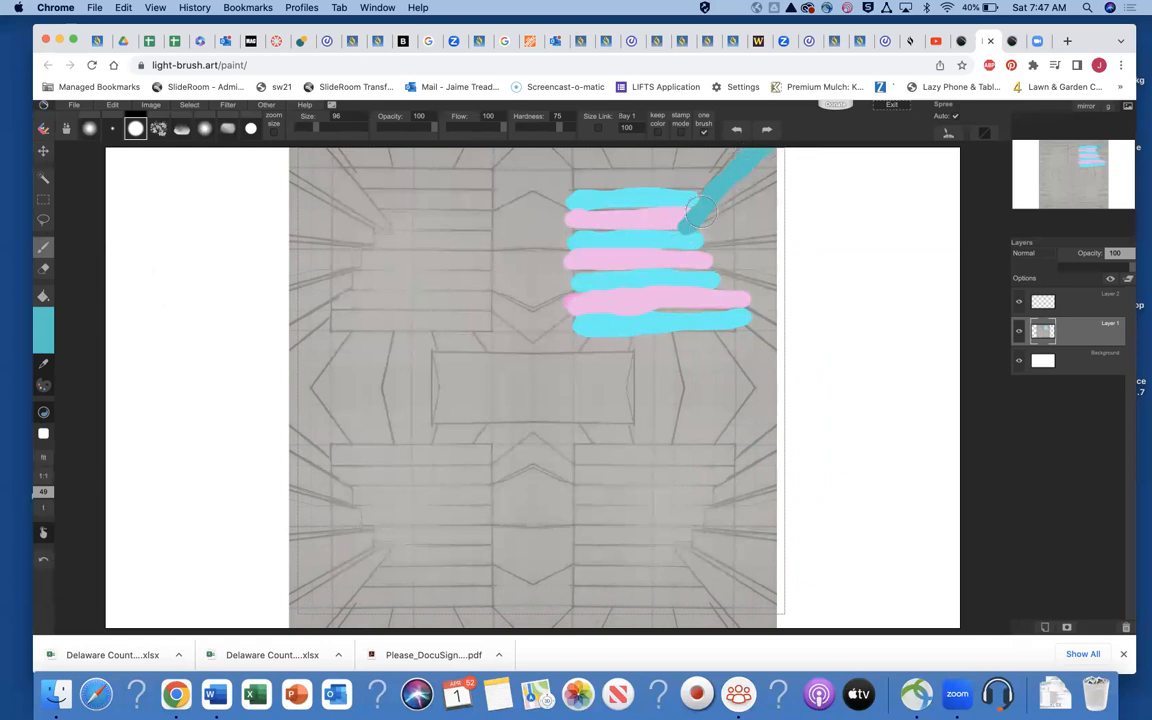
left_click(737, 132)
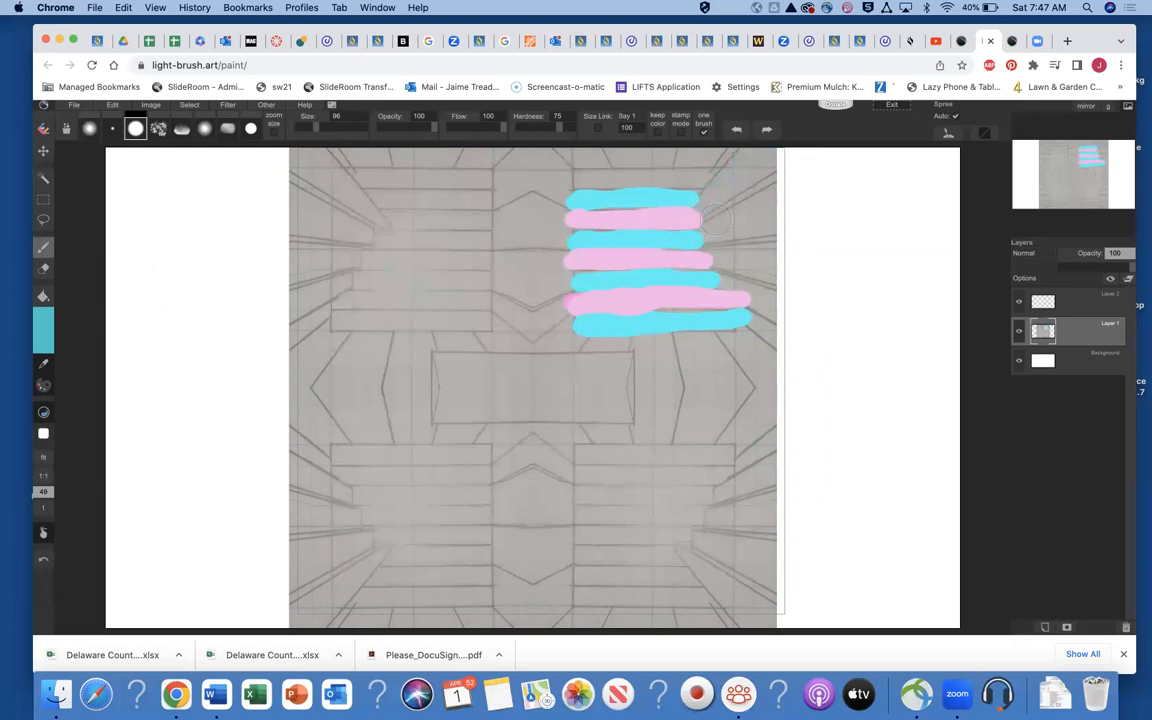
mouse_move(706, 198)
left_mouse_down()
mouse_move(759, 140)
mouse_move(765, 167)
mouse_move(694, 211)
mouse_move(704, 203)
mouse_move(706, 237)
mouse_move(787, 226)
left_mouse_up()
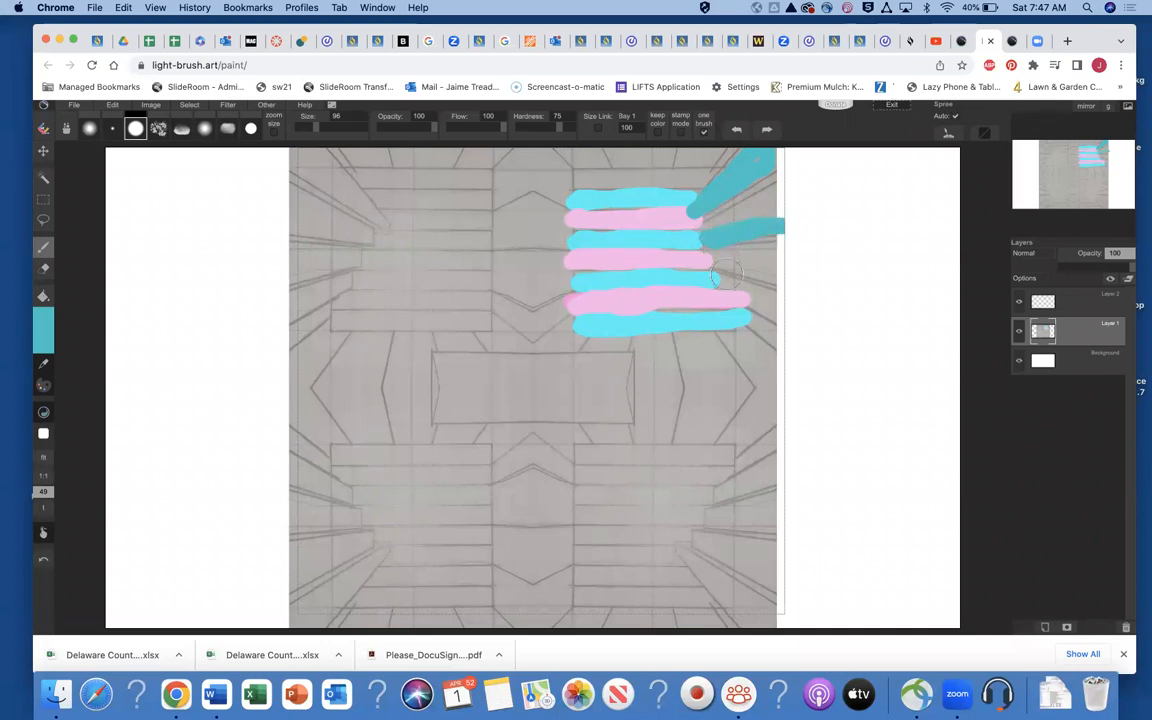
mouse_move(721, 283)
left_mouse_down()
mouse_move(785, 312)
mouse_move(762, 291)
mouse_move(721, 286)
left_mouse_up()
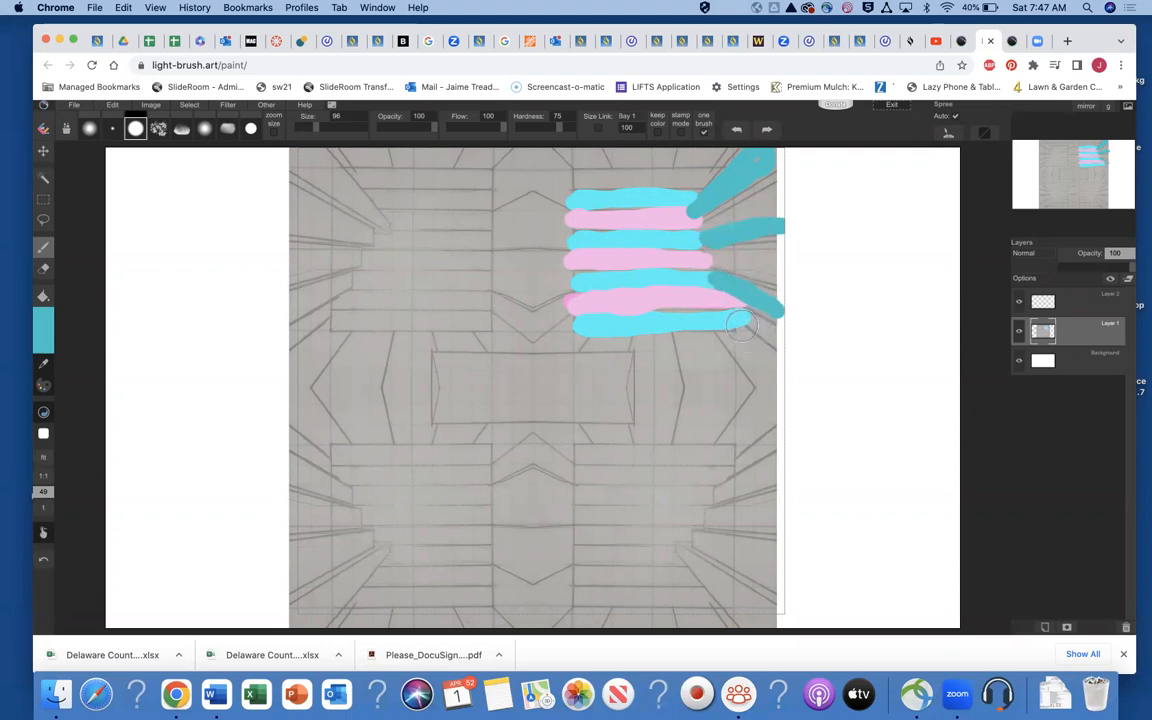
mouse_move(741, 325)
left_mouse_down()
mouse_move(779, 355)
mouse_move(722, 330)
mouse_move(764, 378)
left_mouse_up()
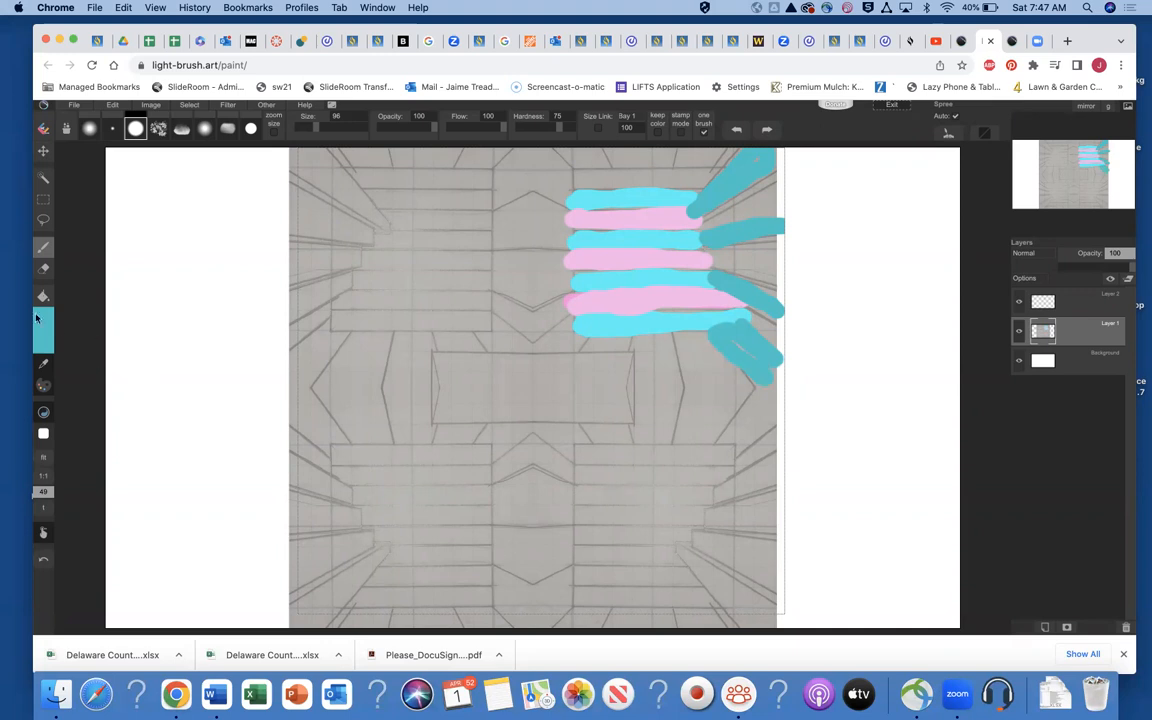
Sample the light pink from the uppermost pink stripe and deepen the painting color to fc6ddc.
left_click(43, 364)
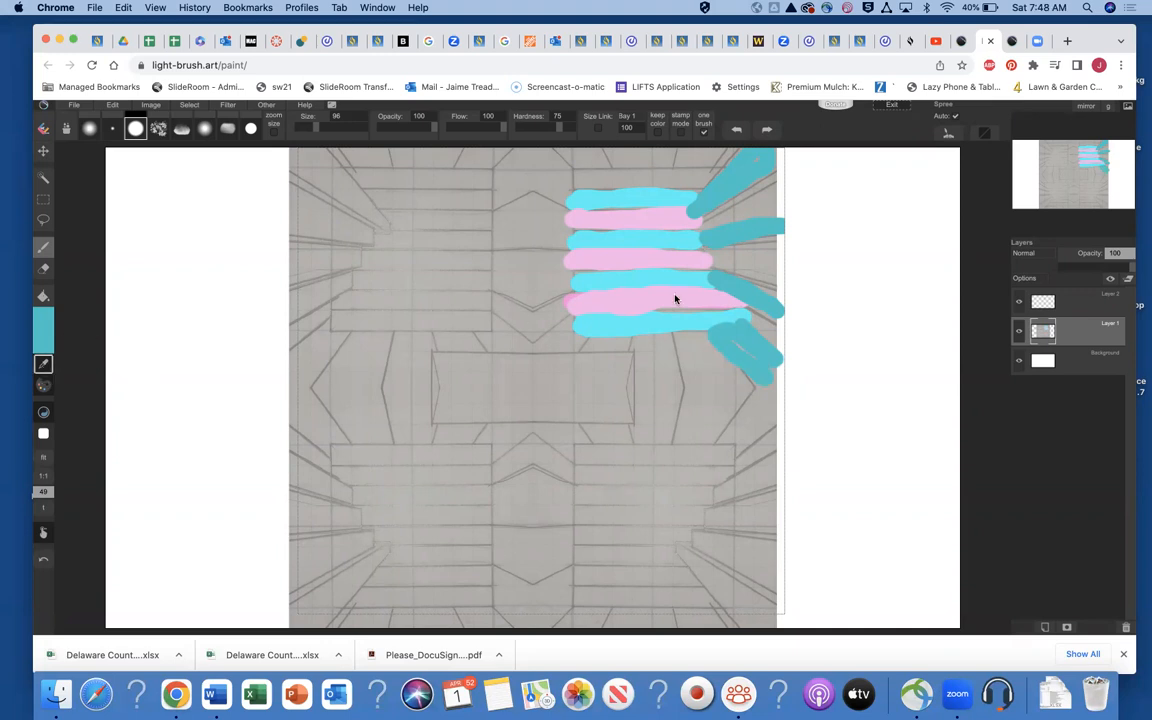
left_click(676, 225)
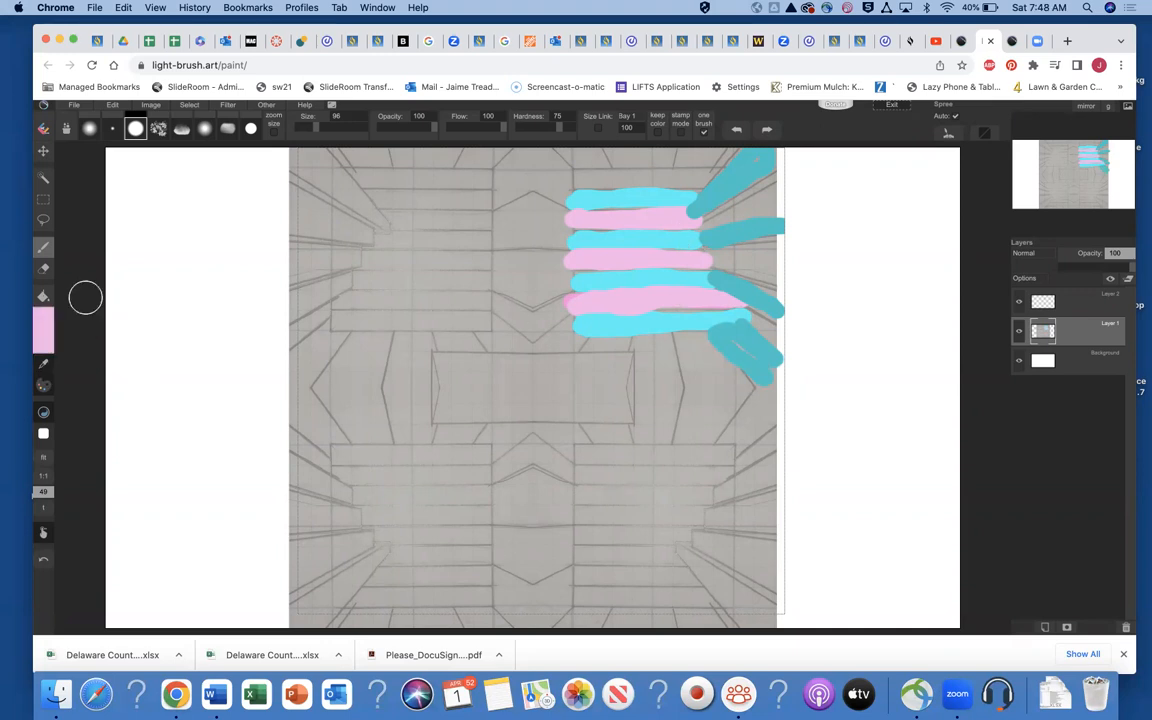
left_click(44, 333)
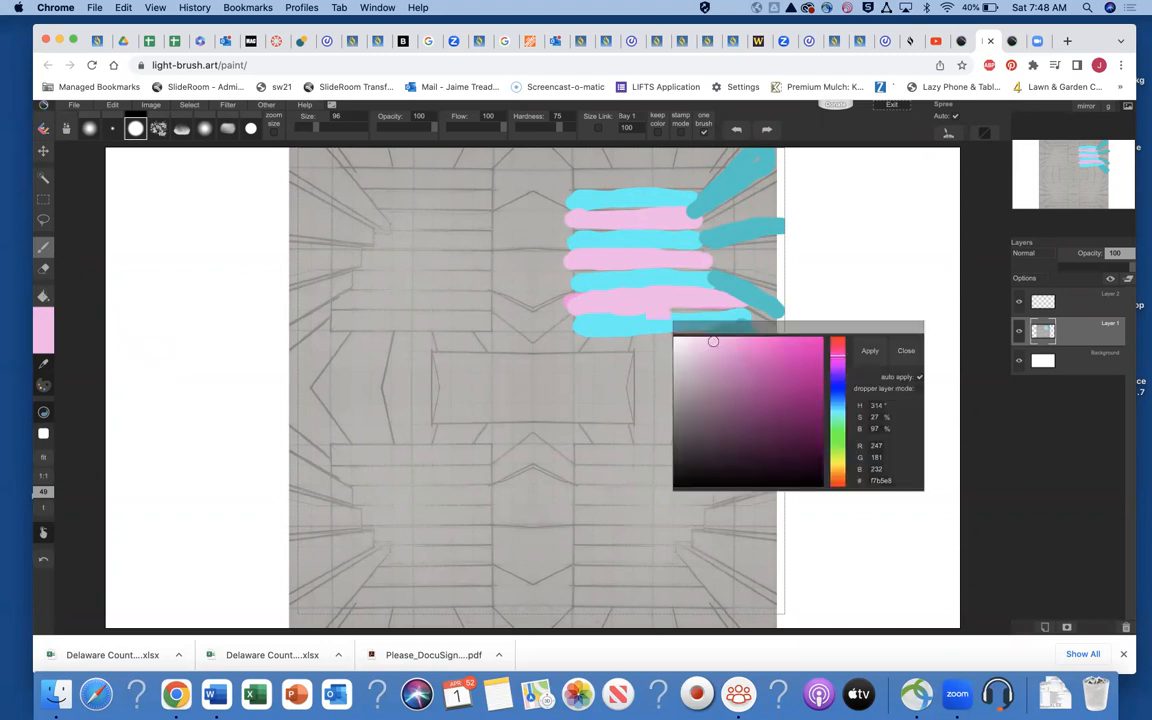
left_click(772, 345)
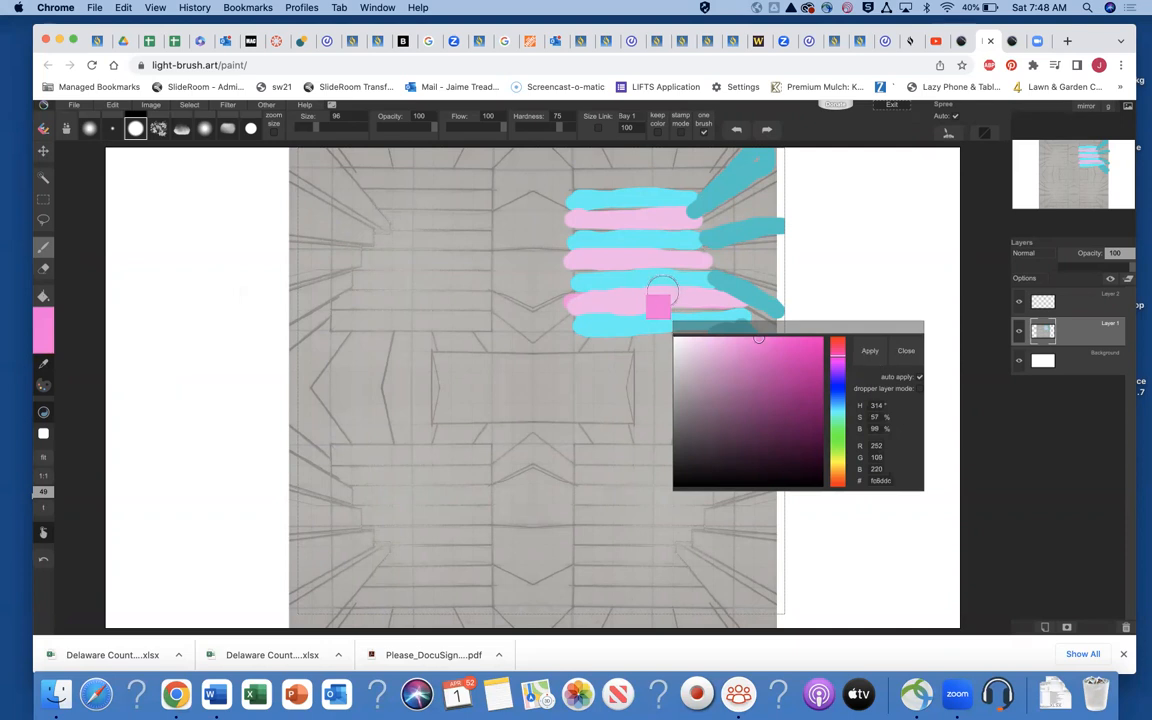
left_click(906, 352)
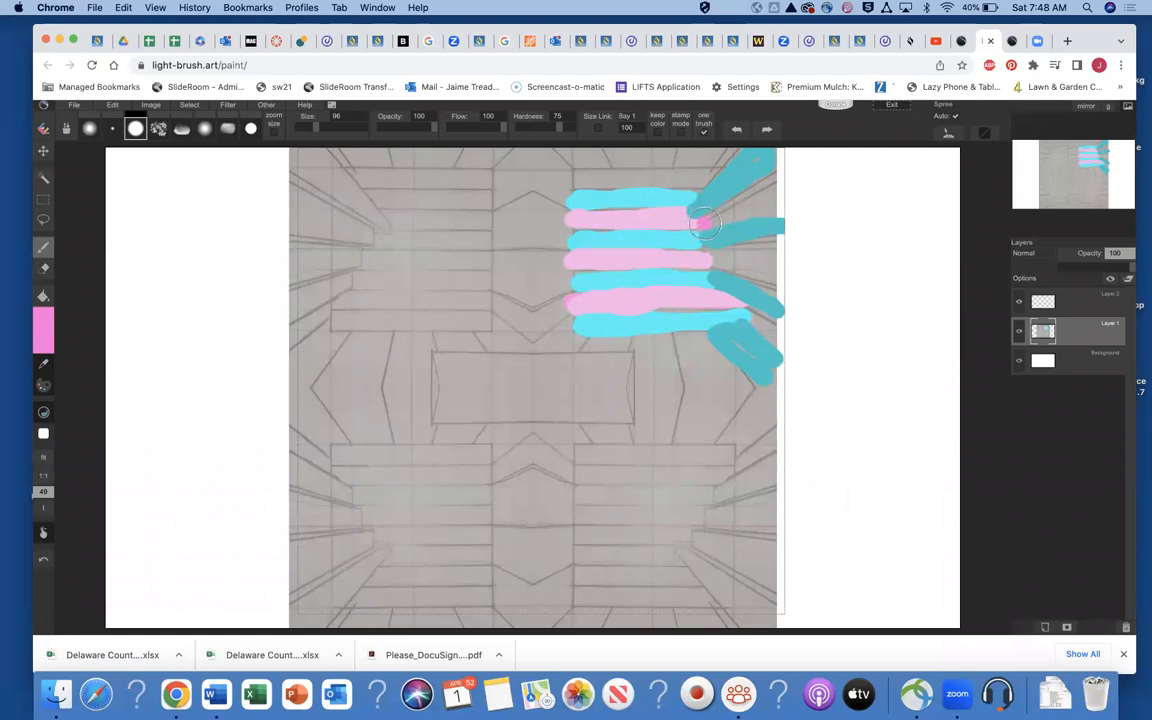
Paint the three radiating bands between the teal ones and the chevron segment beside the stripes' inner ends in the deeper pink.
mouse_move(723, 210)
left_mouse_down()
mouse_move(770, 185)
mouse_move(739, 215)
left_mouse_up()
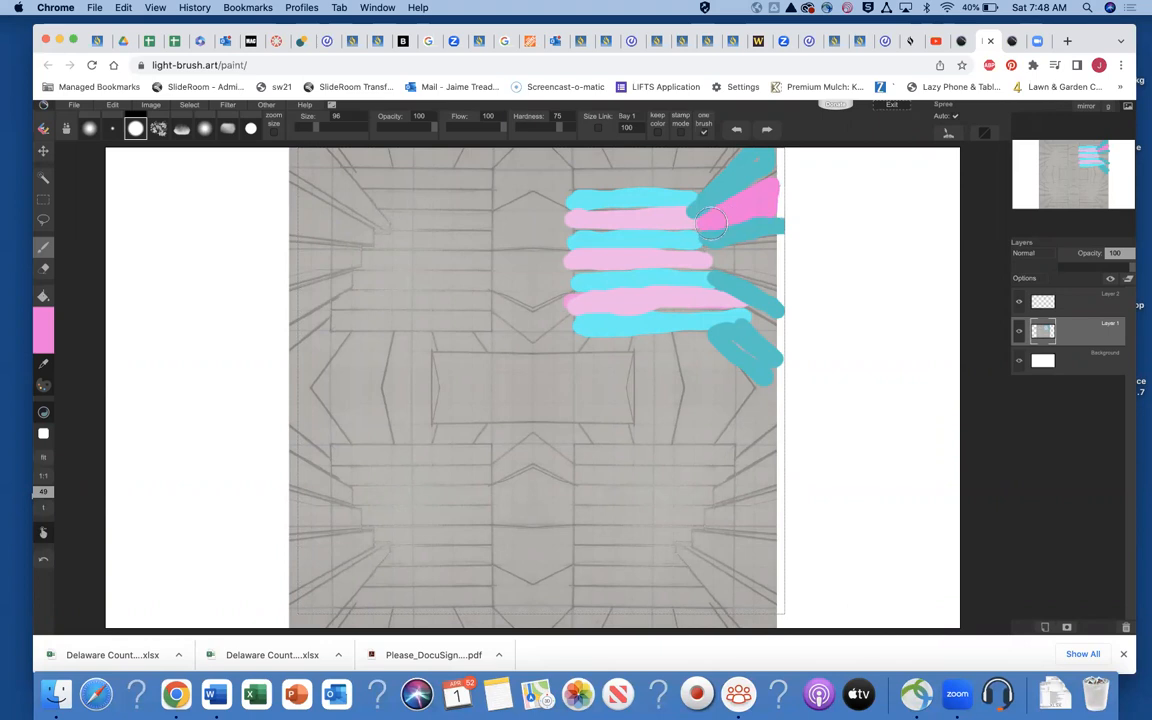
mouse_move(714, 258)
left_mouse_down()
mouse_move(772, 288)
mouse_move(770, 240)
mouse_move(707, 254)
mouse_move(773, 265)
mouse_move(722, 300)
mouse_move(774, 326)
left_mouse_up()
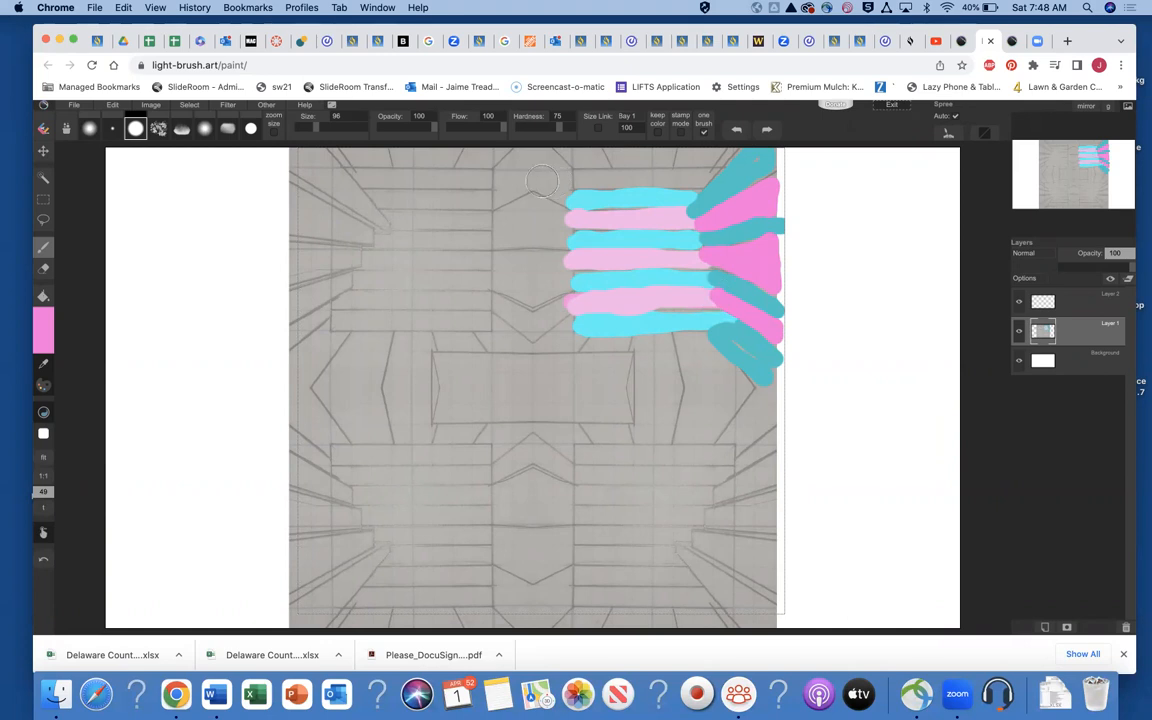
mouse_move(564, 214)
left_mouse_down()
mouse_move(535, 203)
mouse_move(532, 218)
mouse_move(545, 205)
mouse_move(554, 223)
mouse_move(538, 210)
mouse_move(547, 214)
left_mouse_up()
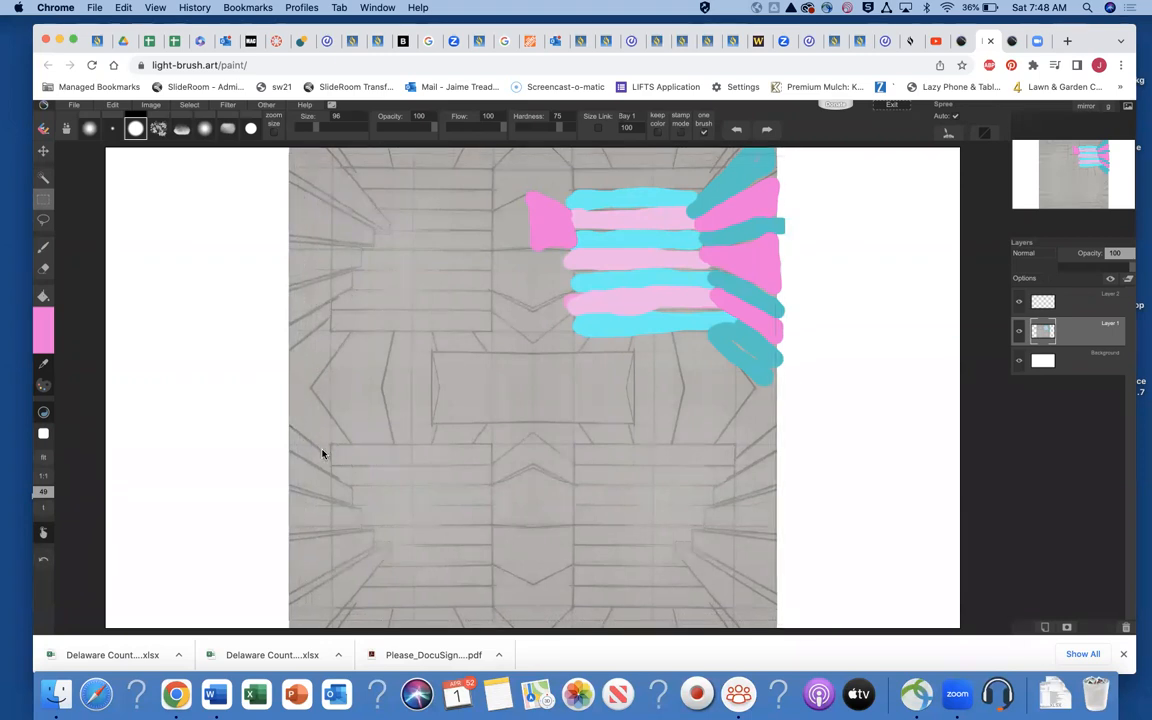
left_click(43, 200)
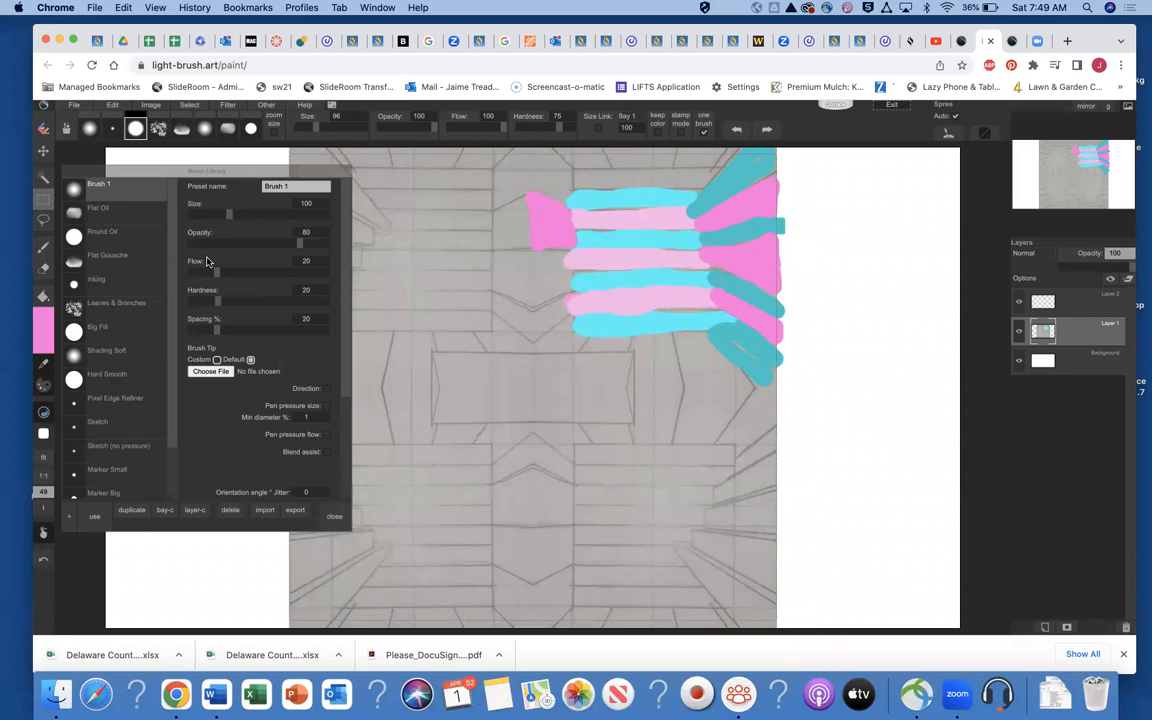
left_click(66, 131)
left_click(43, 130)
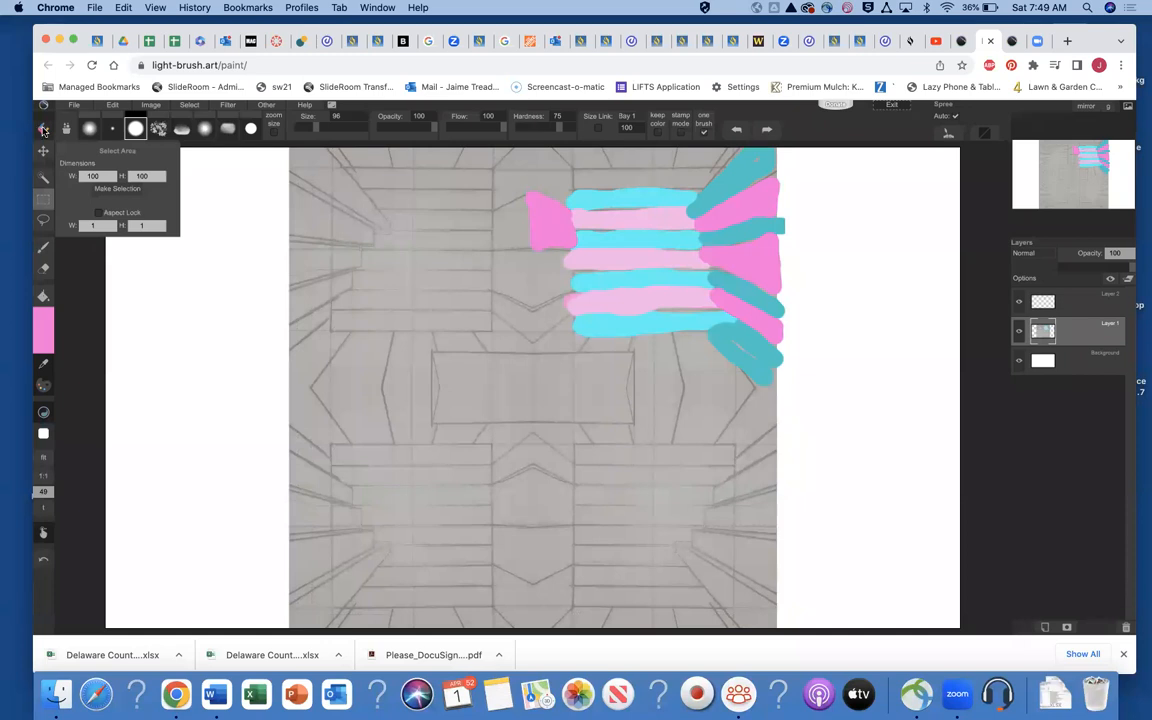
left_click(43, 130)
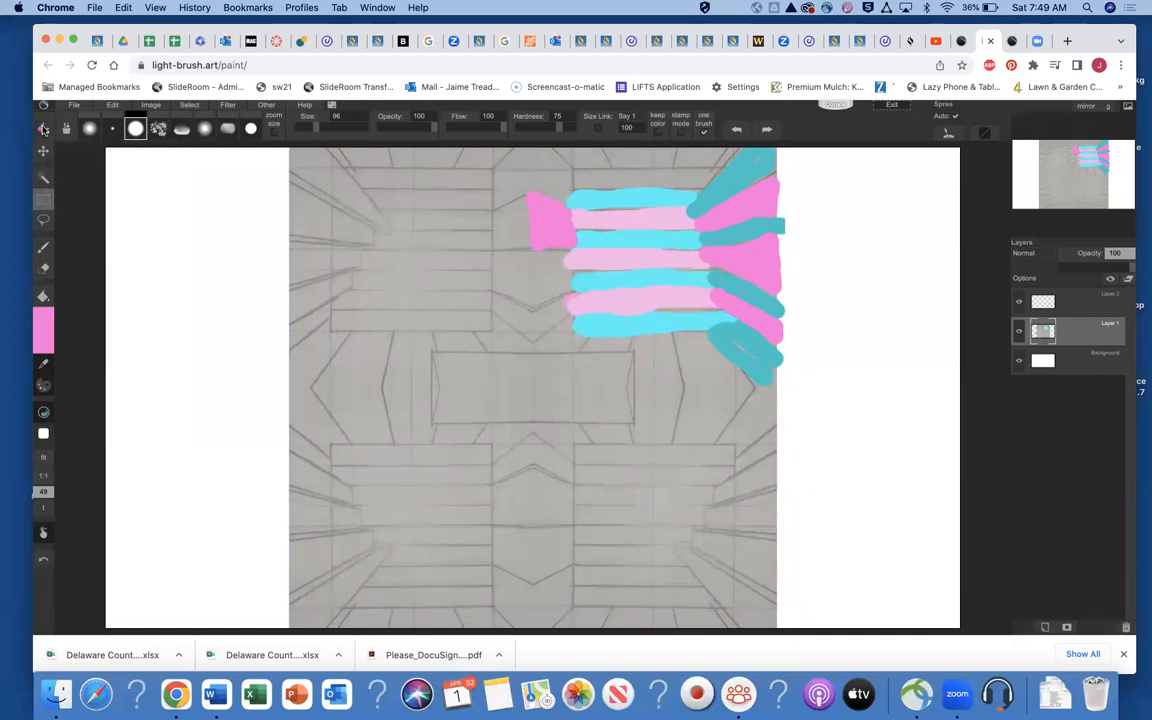
Outline a horizontal band in the upper-left block of the drawing with the lasso and fill it with the deeper pink.
left_click(43, 219)
left_click_drag(363, 332, 384, 340)
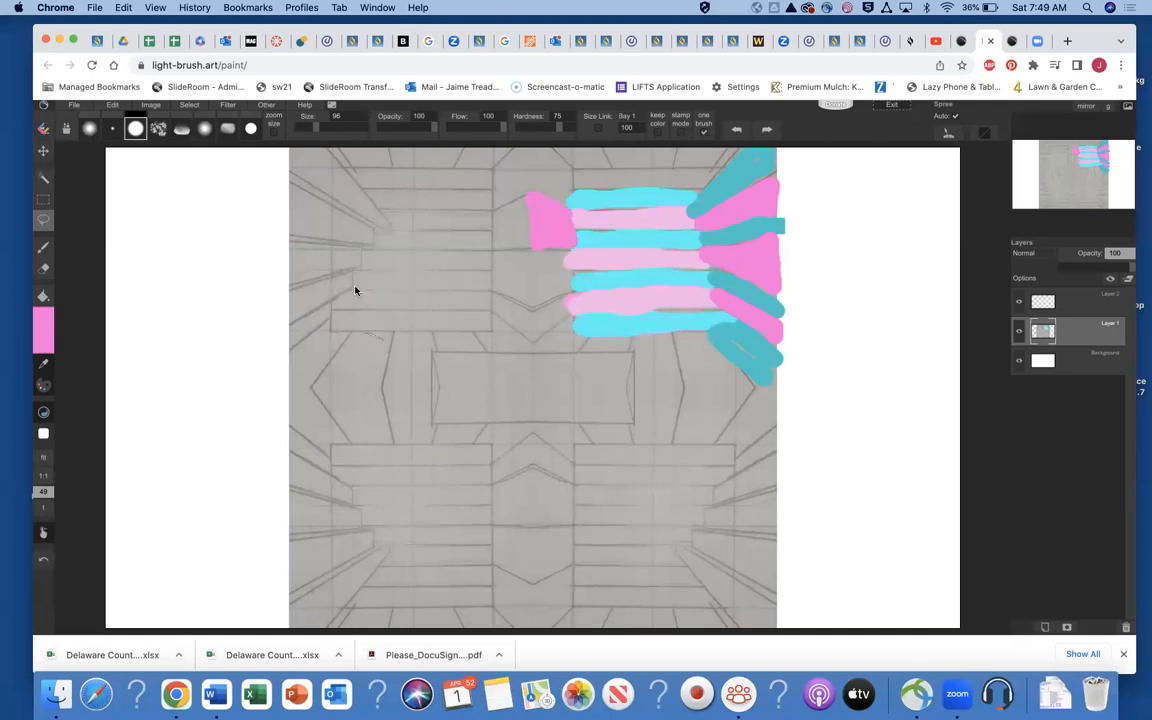
left_click_drag(350, 298, 415, 300)
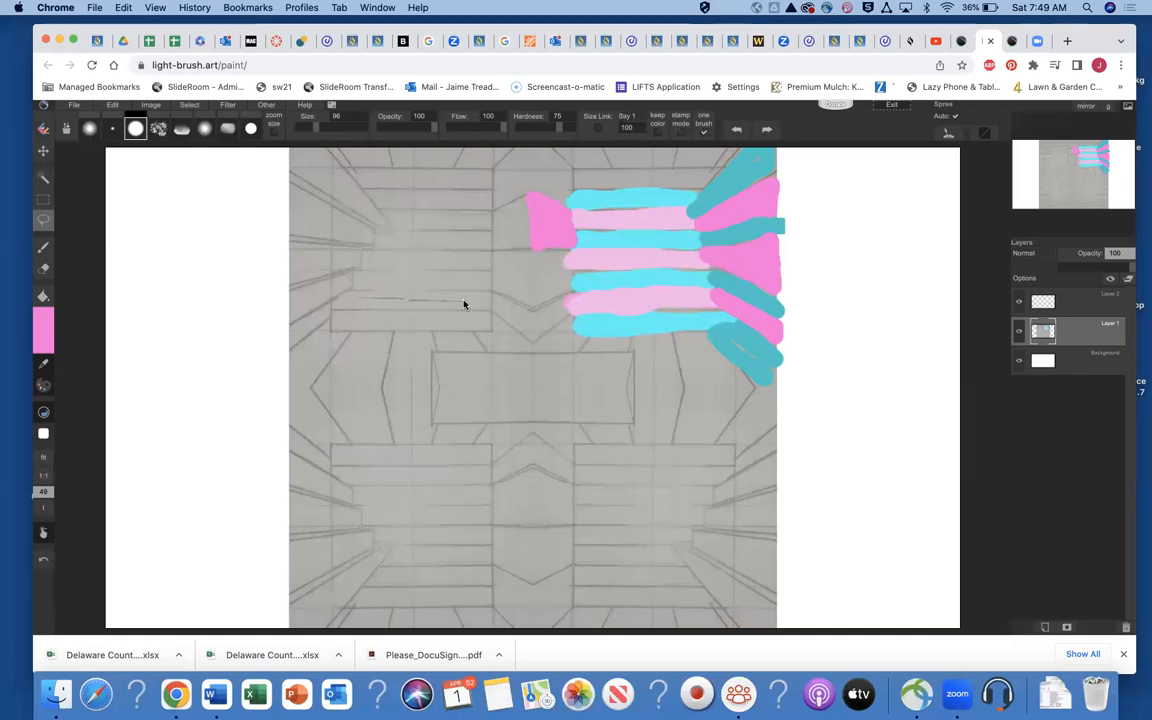
mouse_move(355, 273)
left_mouse_down()
mouse_move(485, 273)
mouse_move(458, 296)
mouse_move(379, 294)
mouse_move(351, 273)
left_mouse_up()
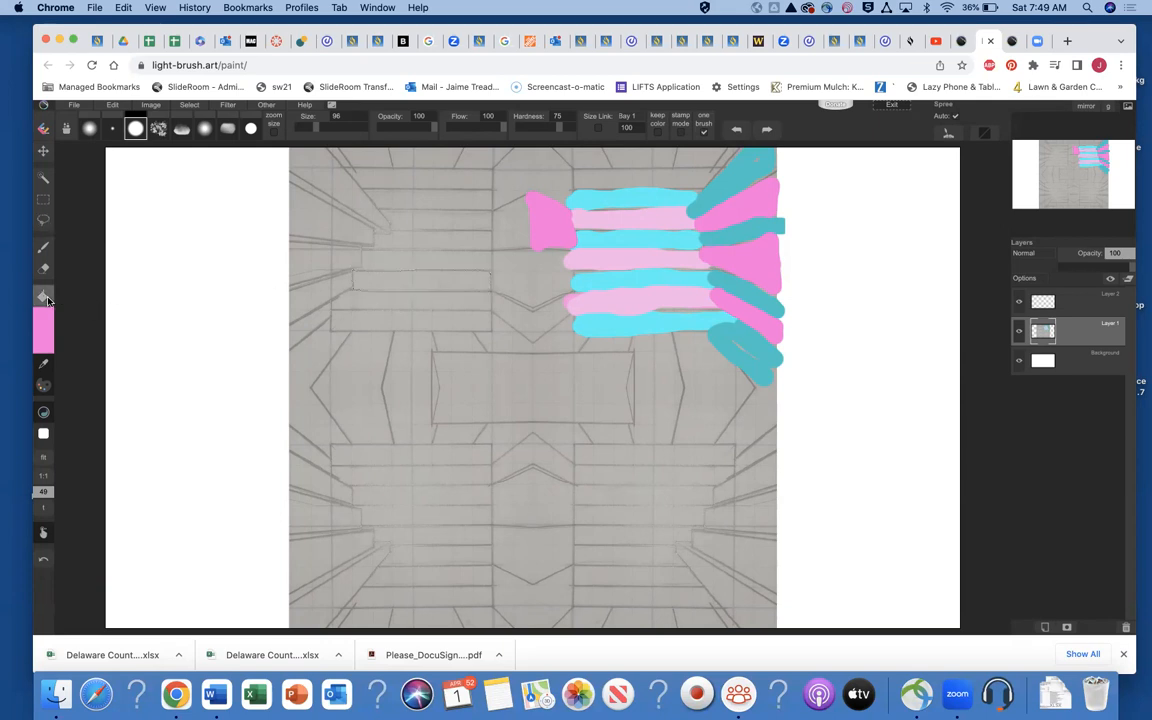
left_click(424, 285)
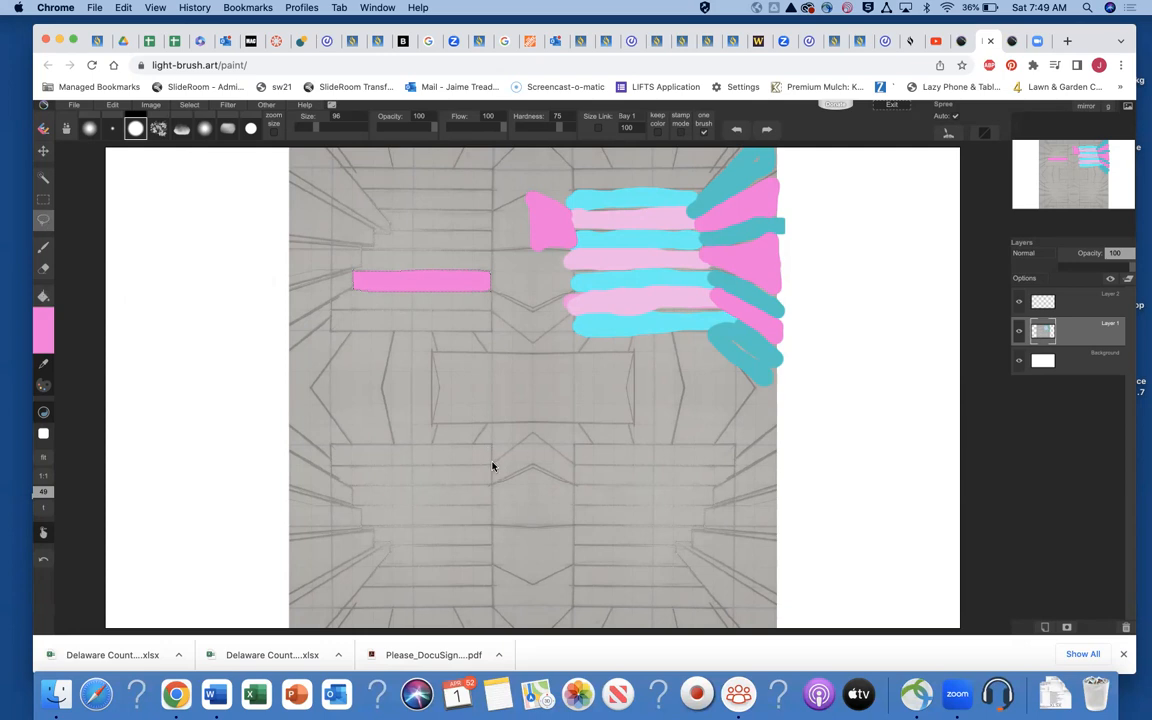
Lasso the left half of the chevron below the central rectangle and fill it with the deeper pink.
mouse_move(517, 449)
left_mouse_down()
mouse_move(534, 437)
mouse_move(522, 472)
mouse_move(490, 491)
mouse_move(492, 464)
left_mouse_up()
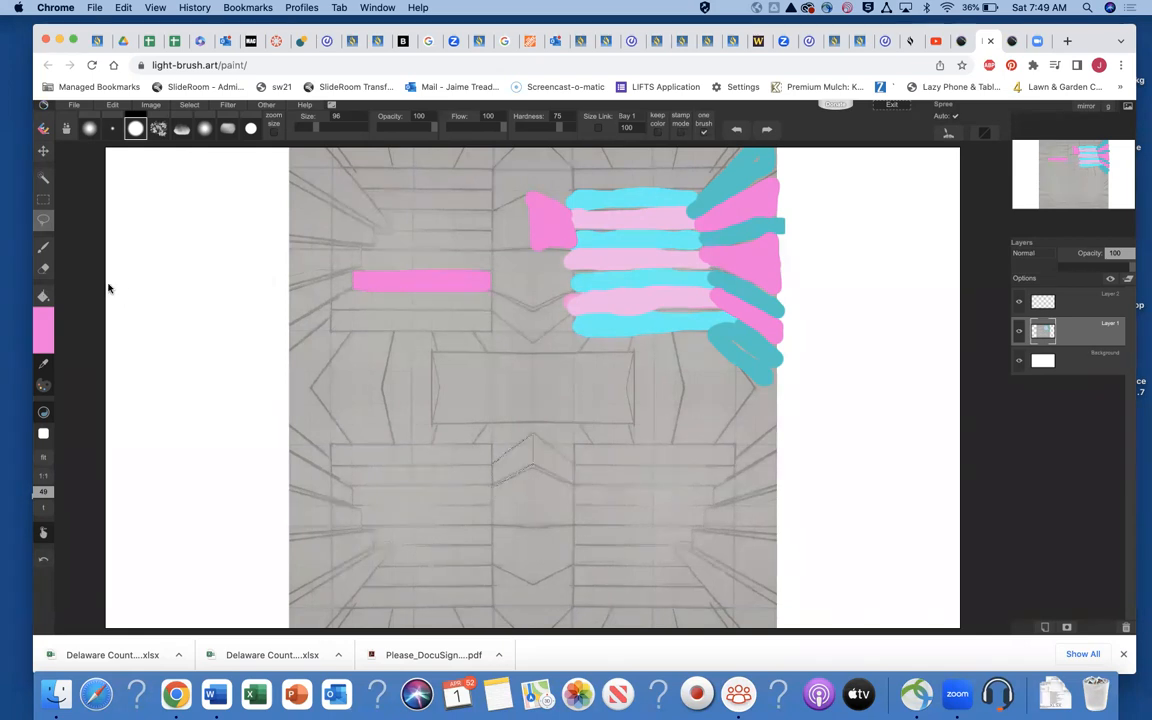
left_click(44, 298)
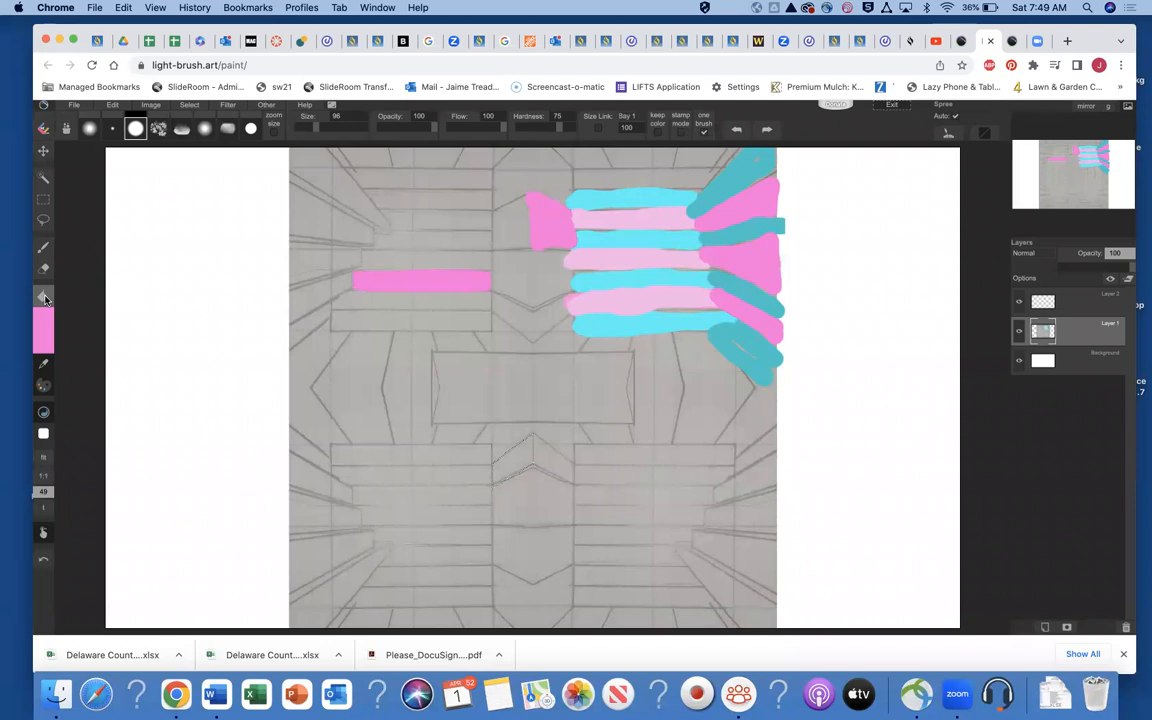
left_click(522, 468)
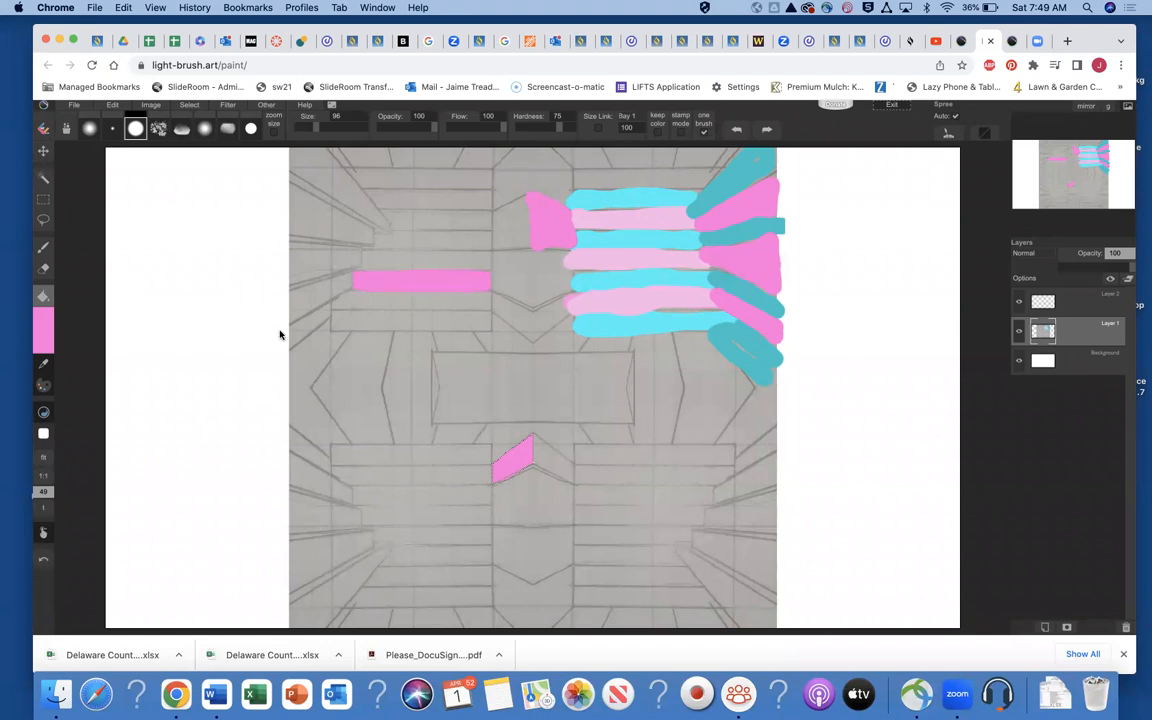
Lasso the right half of the chevron below the central rectangle and fill it with the lighter pink fca2e8.
left_click(43, 218)
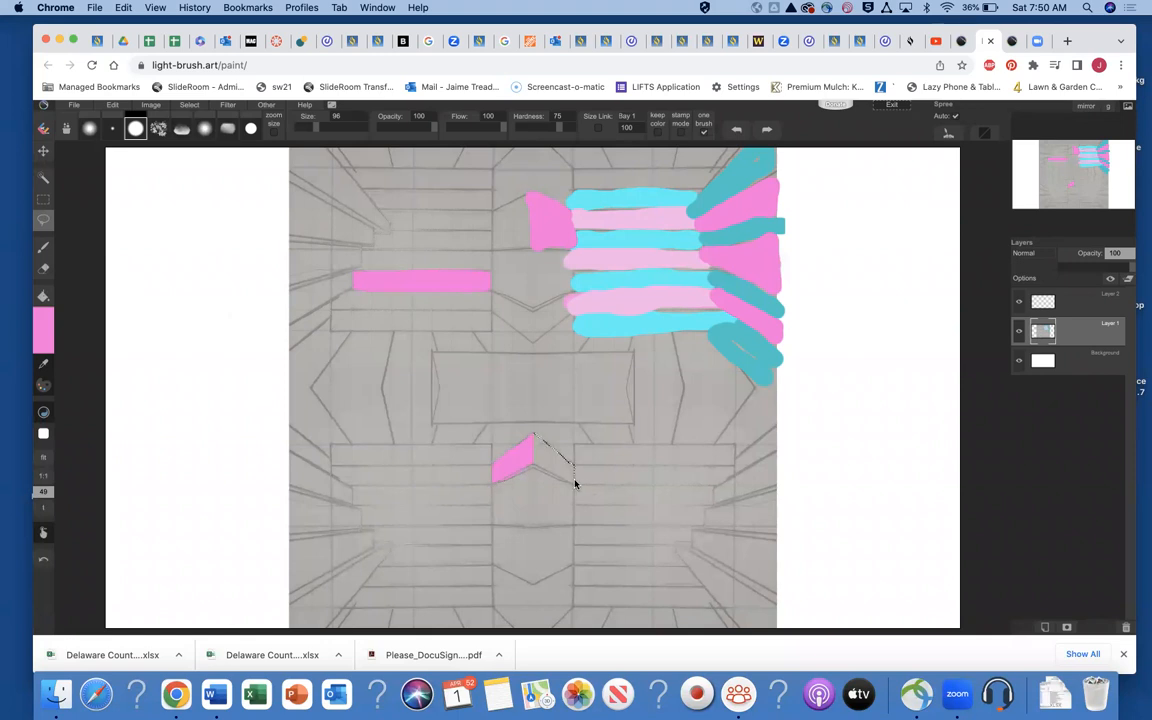
mouse_move(569, 485)
left_mouse_down()
mouse_move(535, 468)
mouse_move(533, 436)
left_mouse_up()
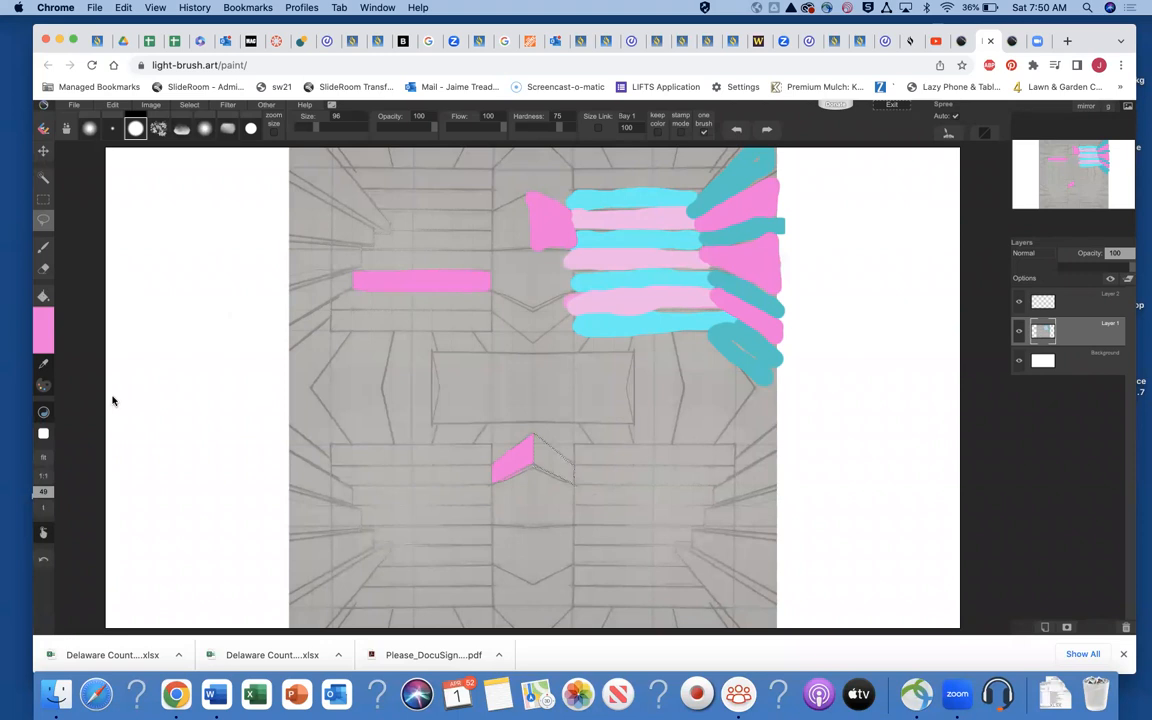
left_click(43, 325)
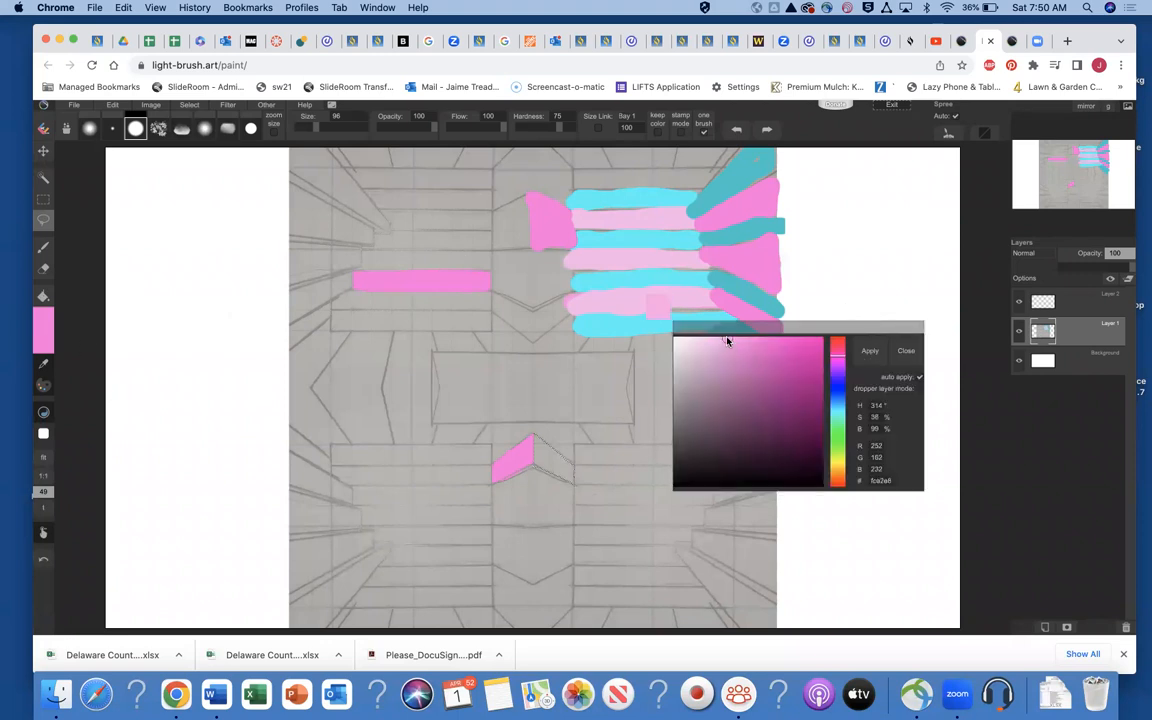
left_click(904, 350)
left_click(43, 296)
left_click(561, 476)
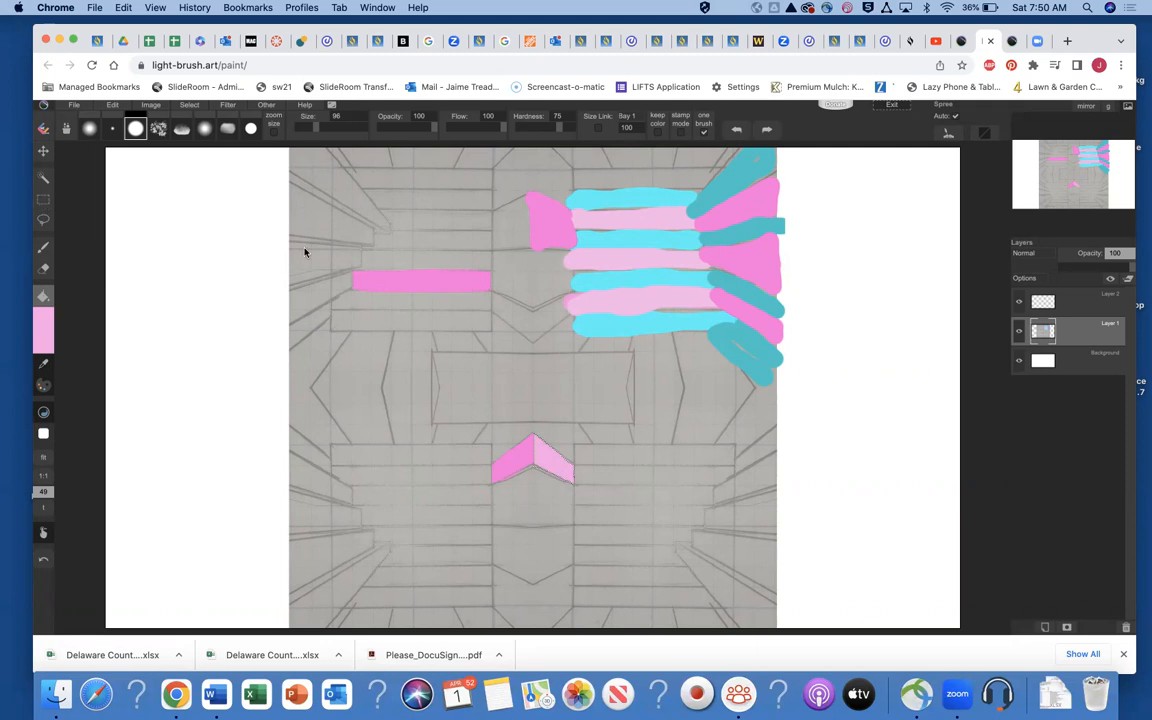
Lasso the upper half of the pointed band at the drawing's left side and fill it with mint green a2fce3.
left_click(44, 203)
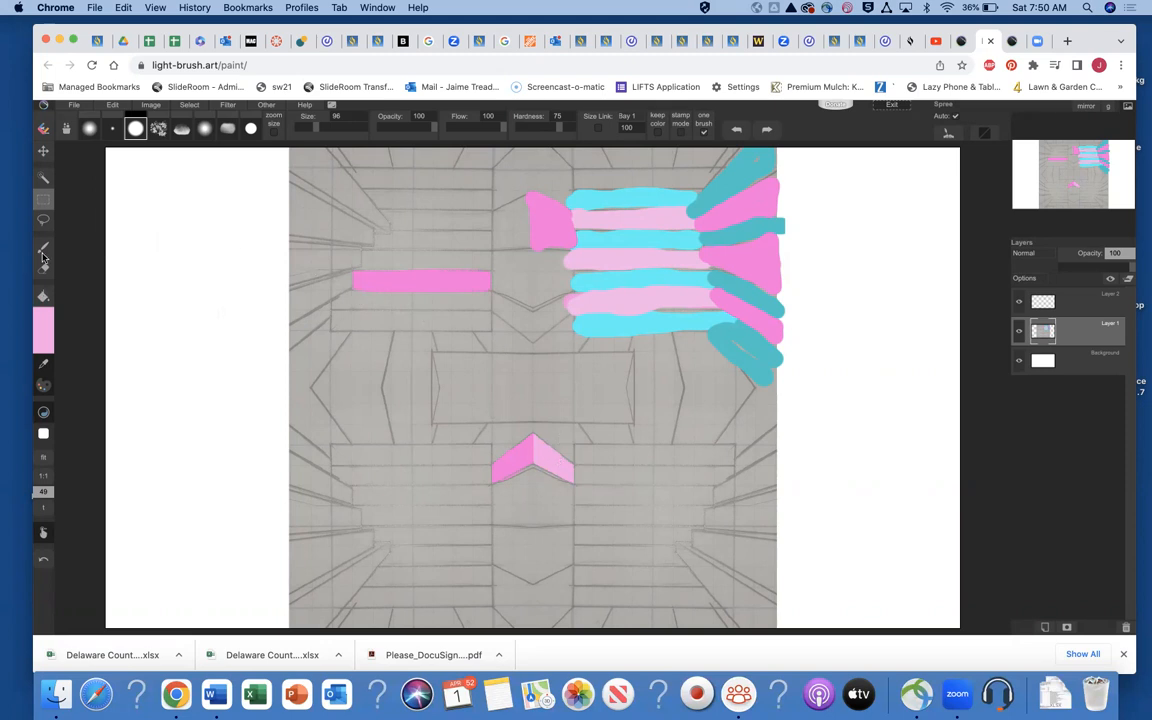
left_click(45, 299)
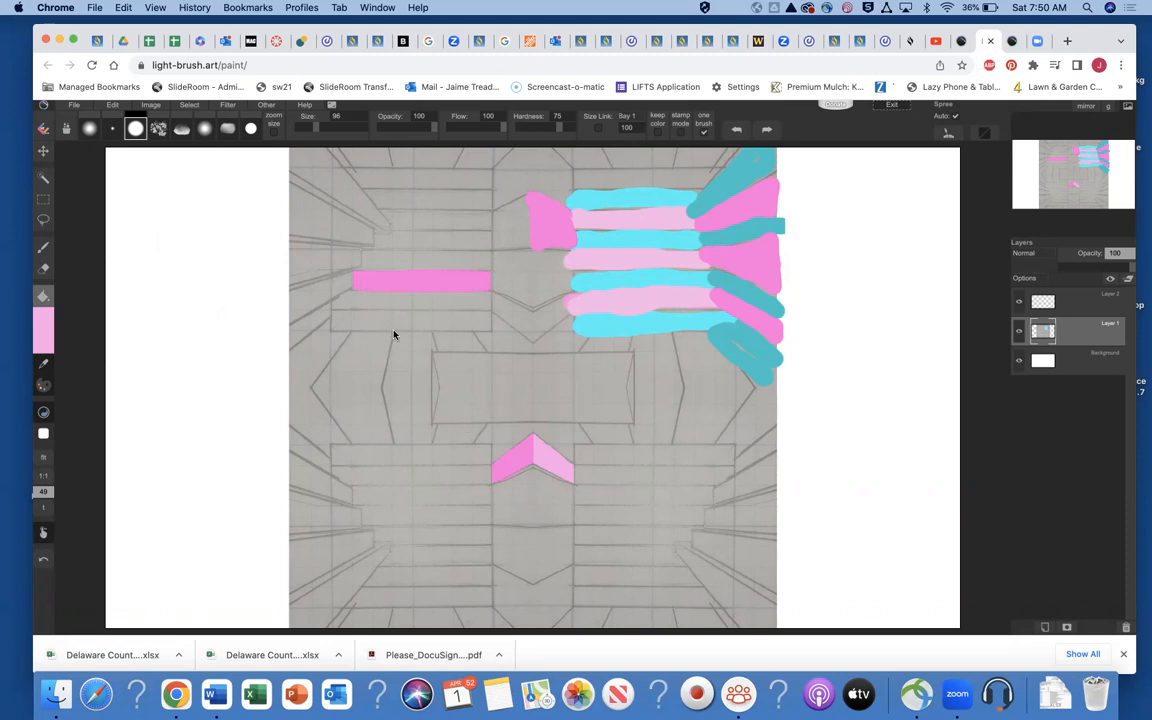
key("l")
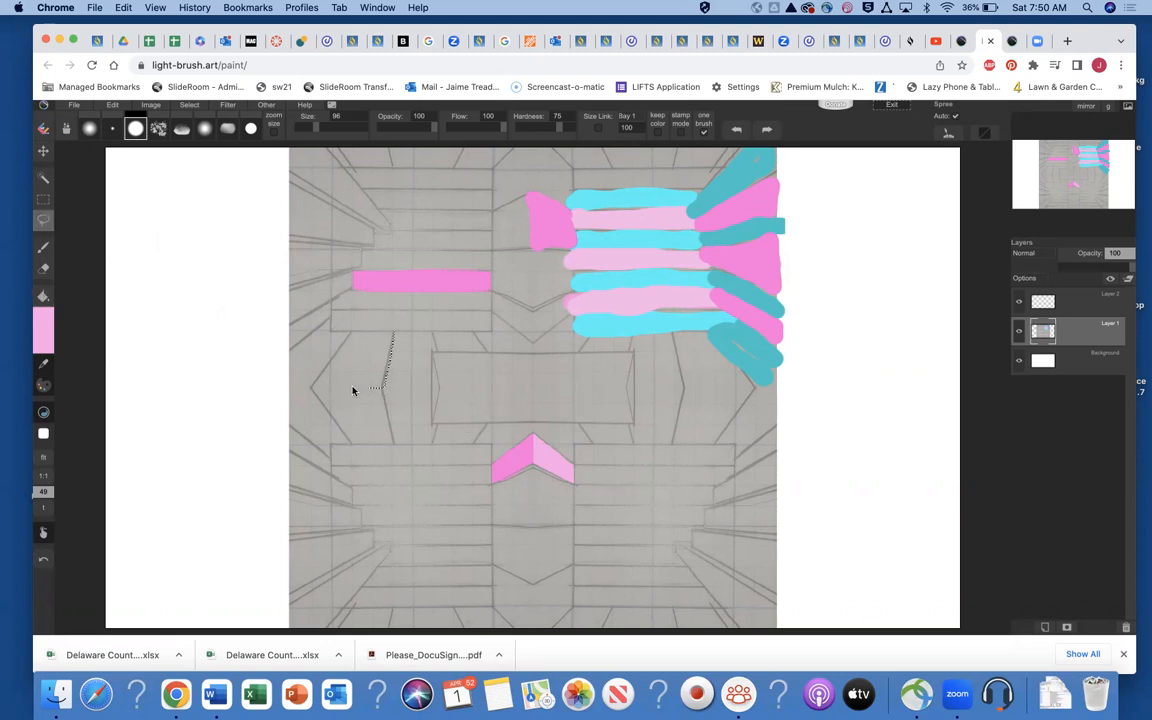
mouse_move(313, 390)
left_mouse_down()
mouse_move(350, 333)
mouse_move(395, 332)
left_mouse_up()
left_click(43, 312)
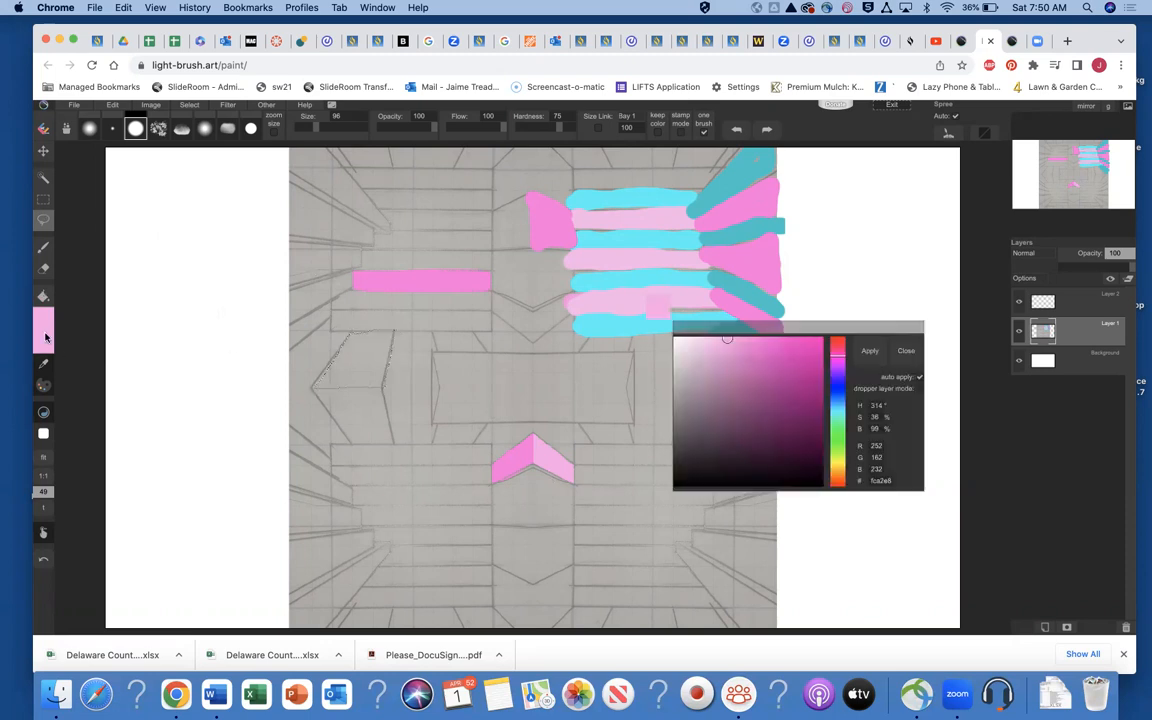
left_click(838, 402)
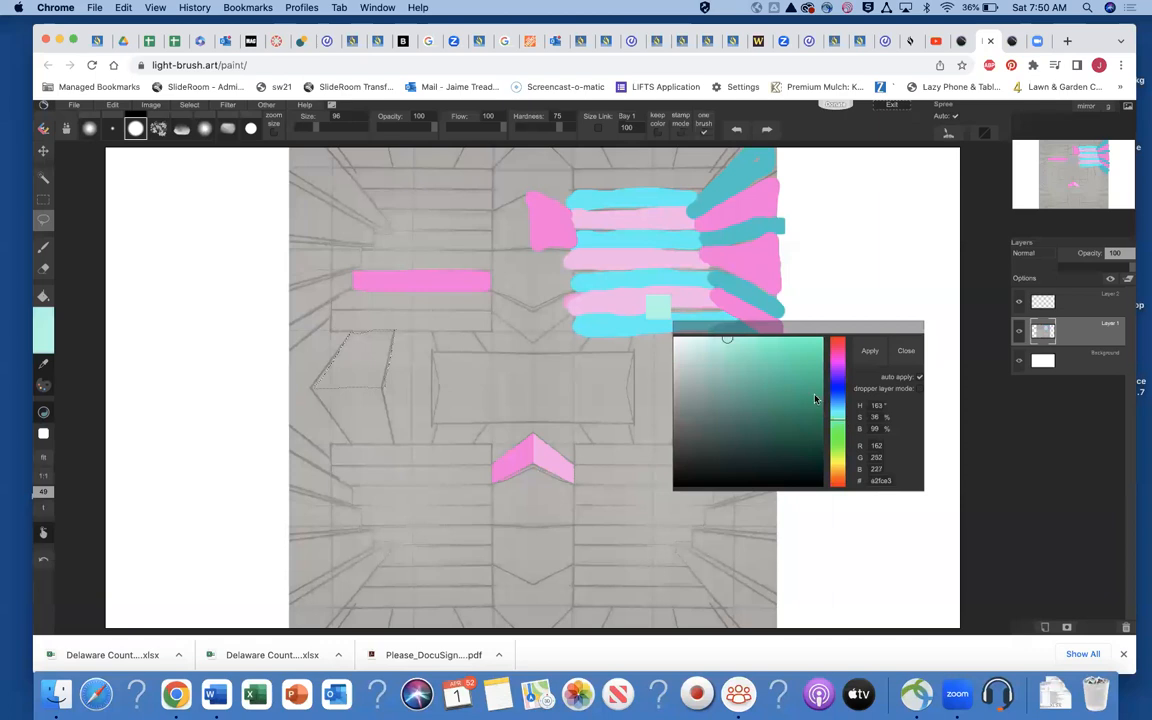
left_click(906, 350)
left_click(43, 296)
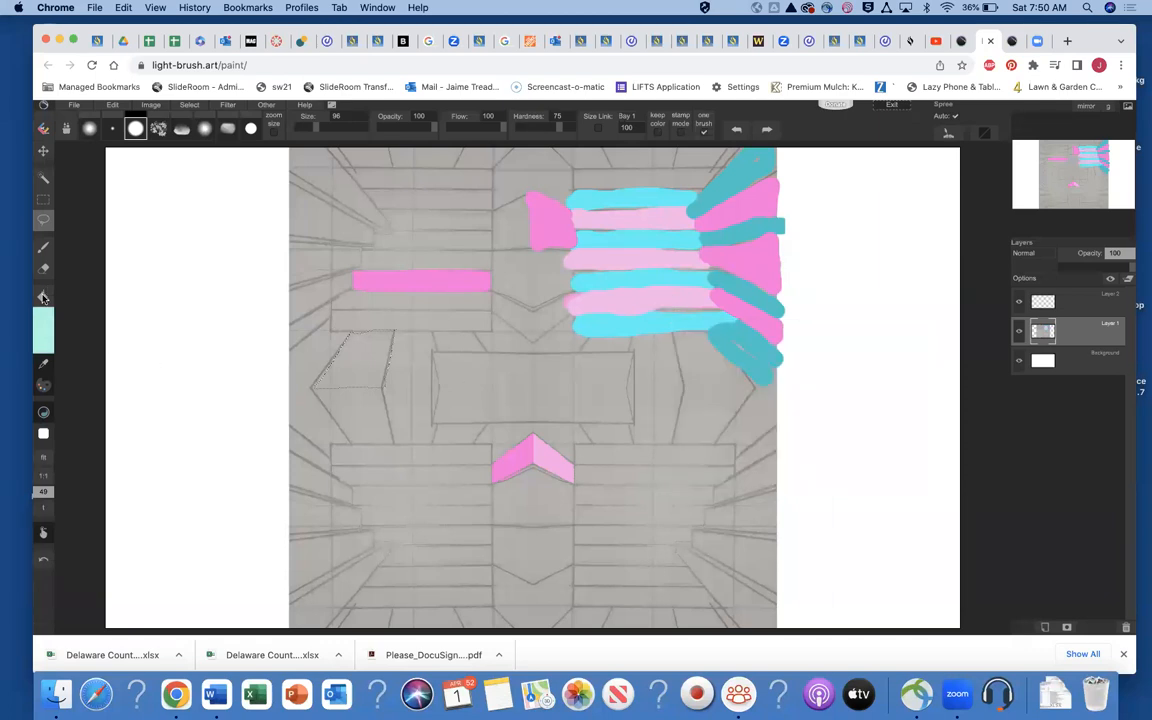
left_click(362, 369)
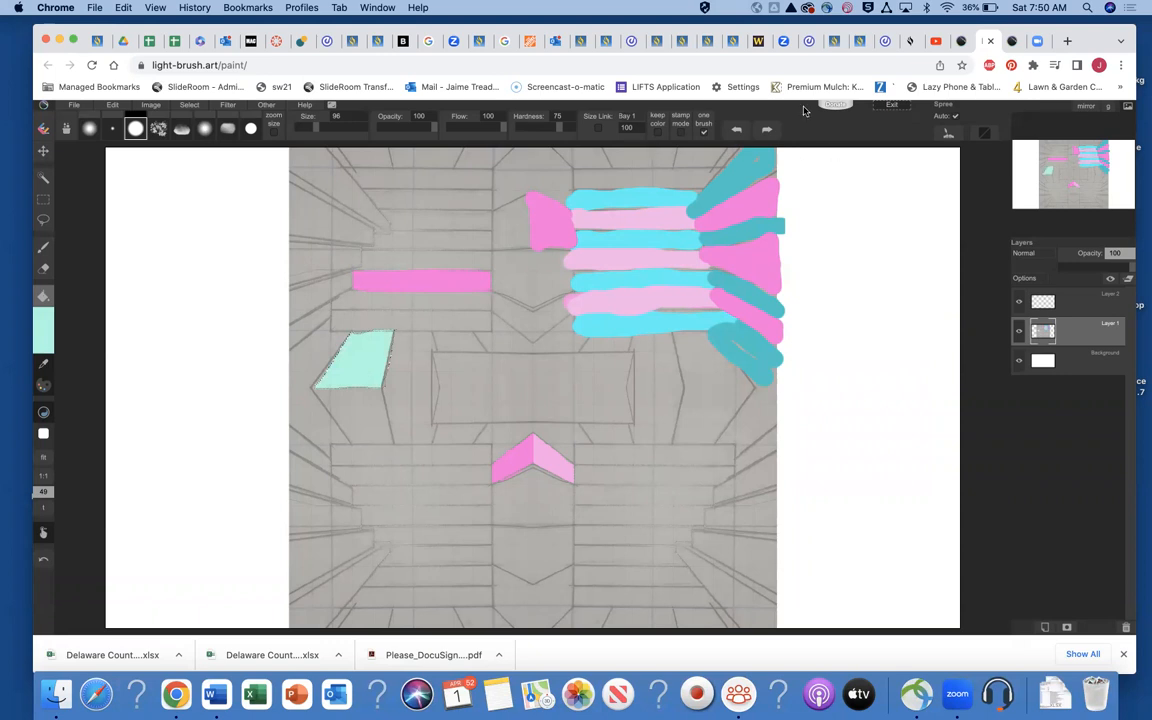
Switch to the YouTube video on five free drawing apps, watch part of its Light-brush.art chapter and pause it.
left_click(940, 45)
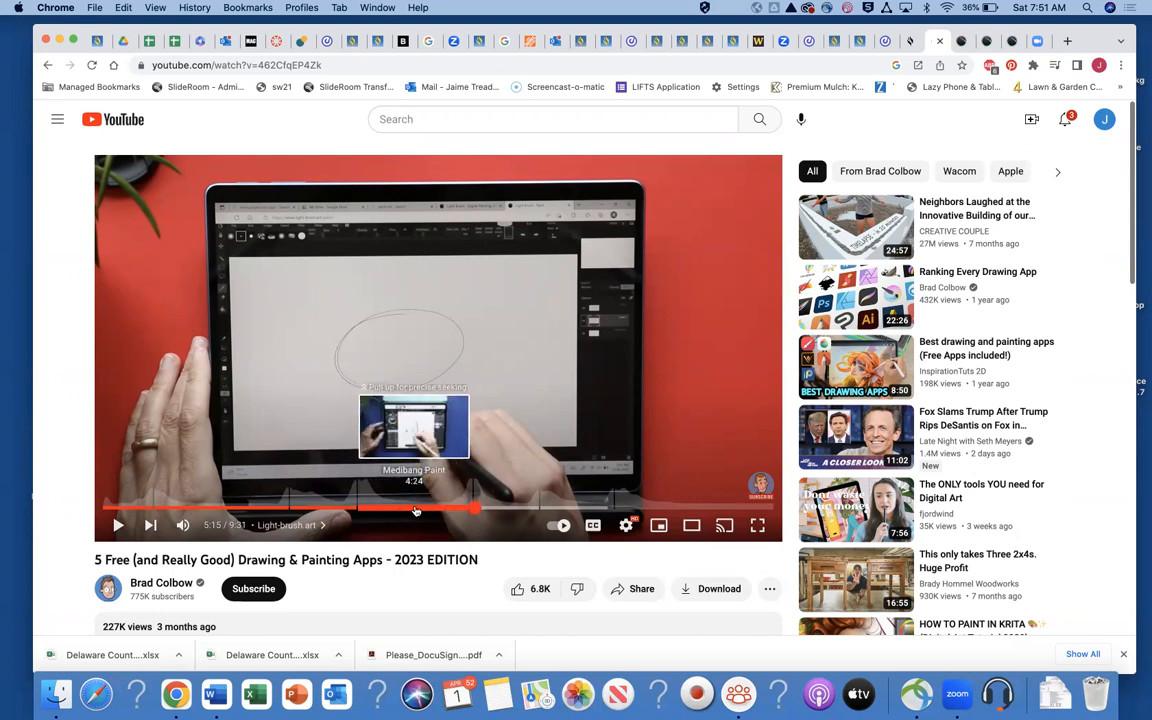
left_click(117, 525)
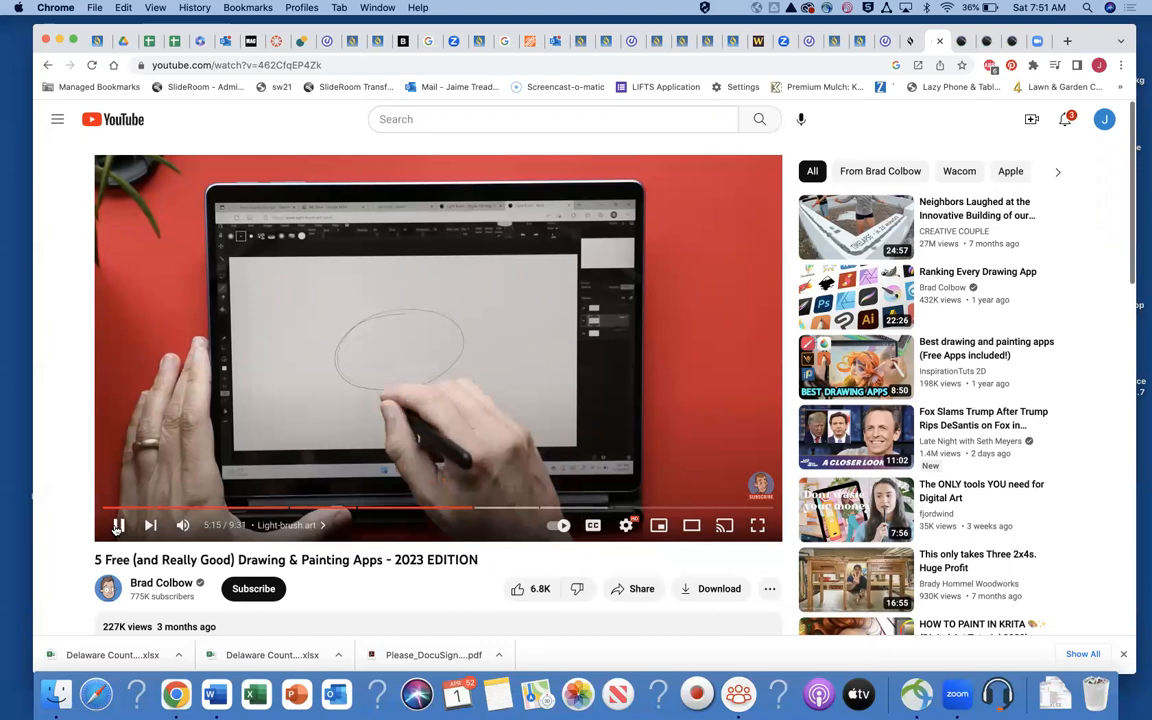
key("XF86AudioRaiseVolume")
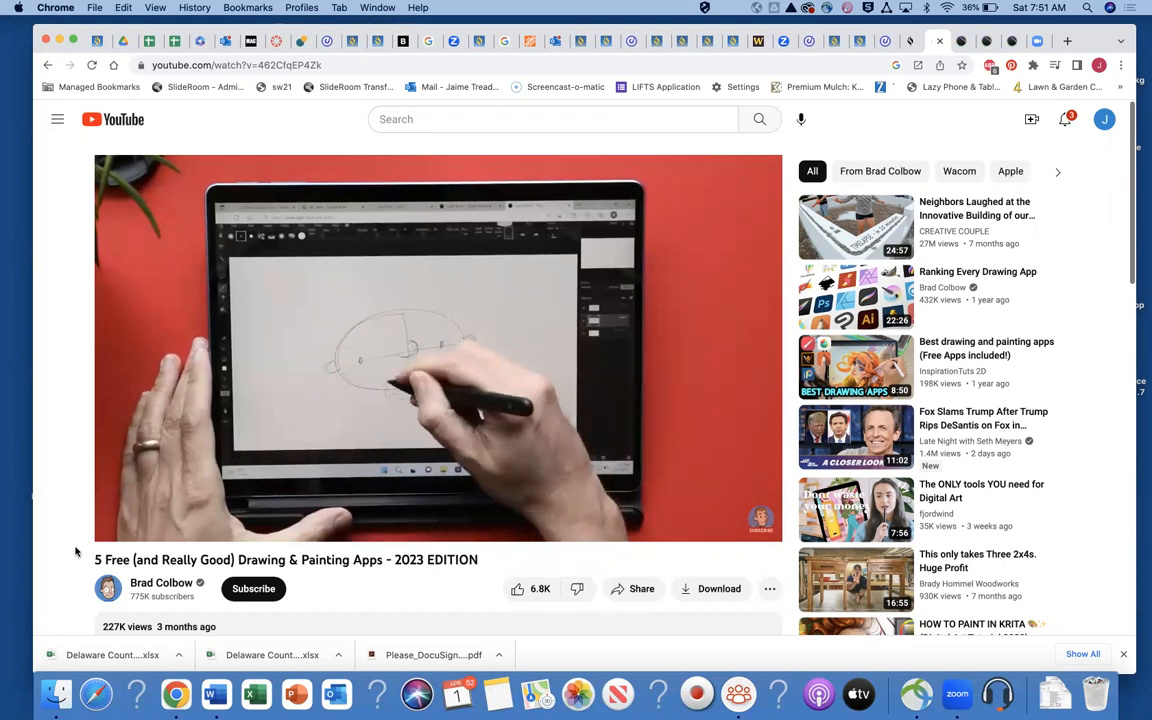
left_click(121, 527)
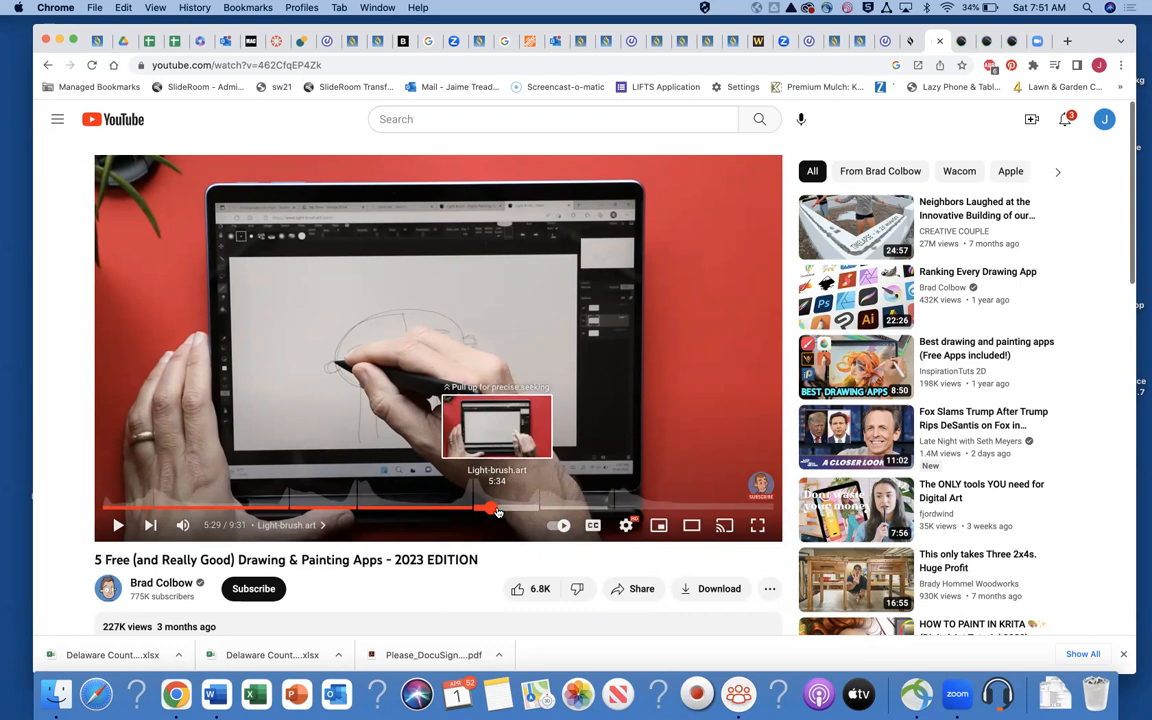
Jump back to the start of the video's Medibang Paint chapter, watch the drawing demonstration and pause it.
left_click(361, 511)
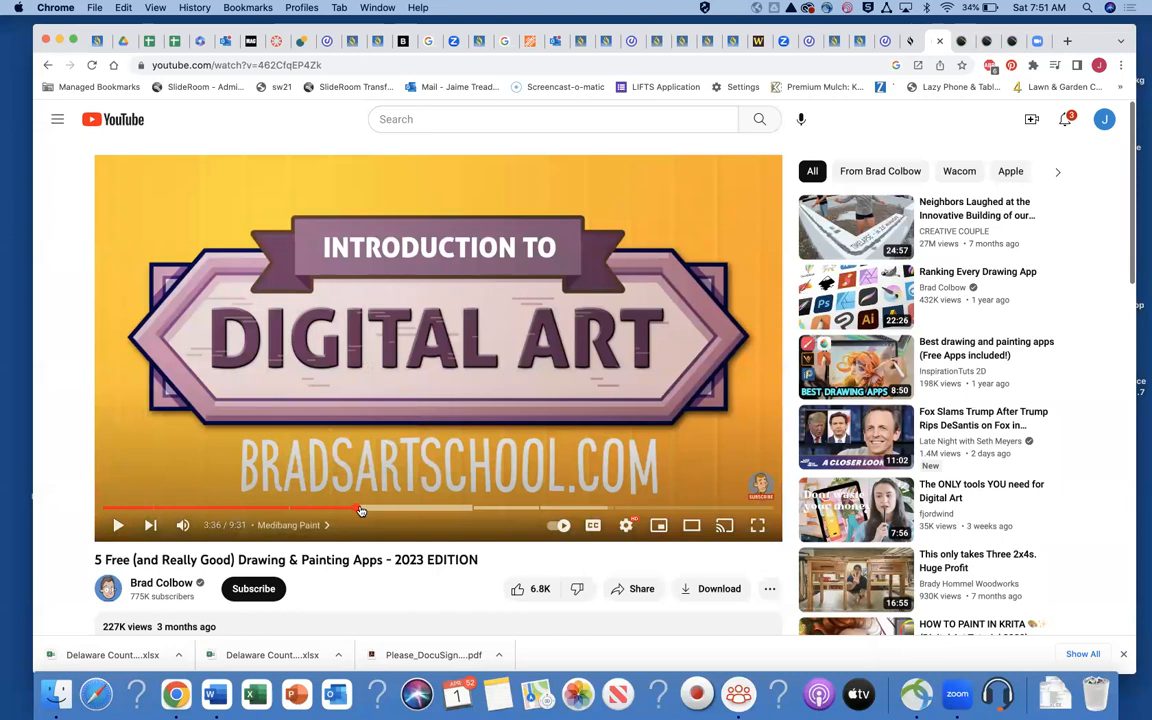
left_click(118, 526)
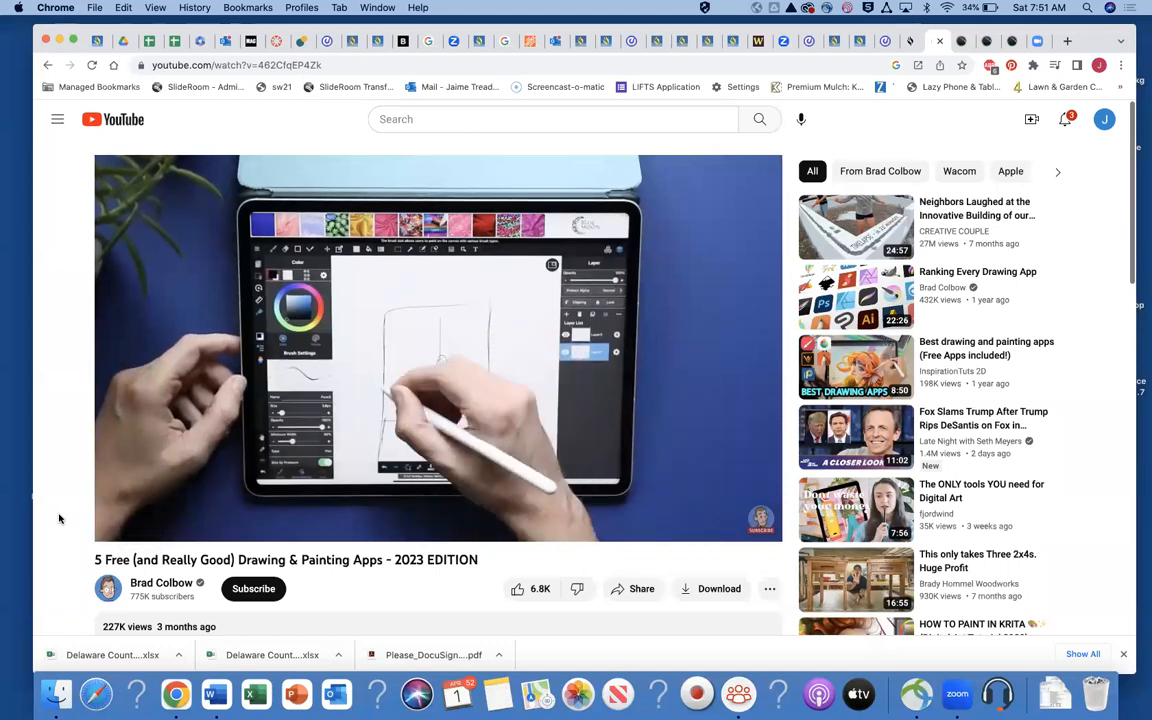
key("XF86AudioRaiseVolume")
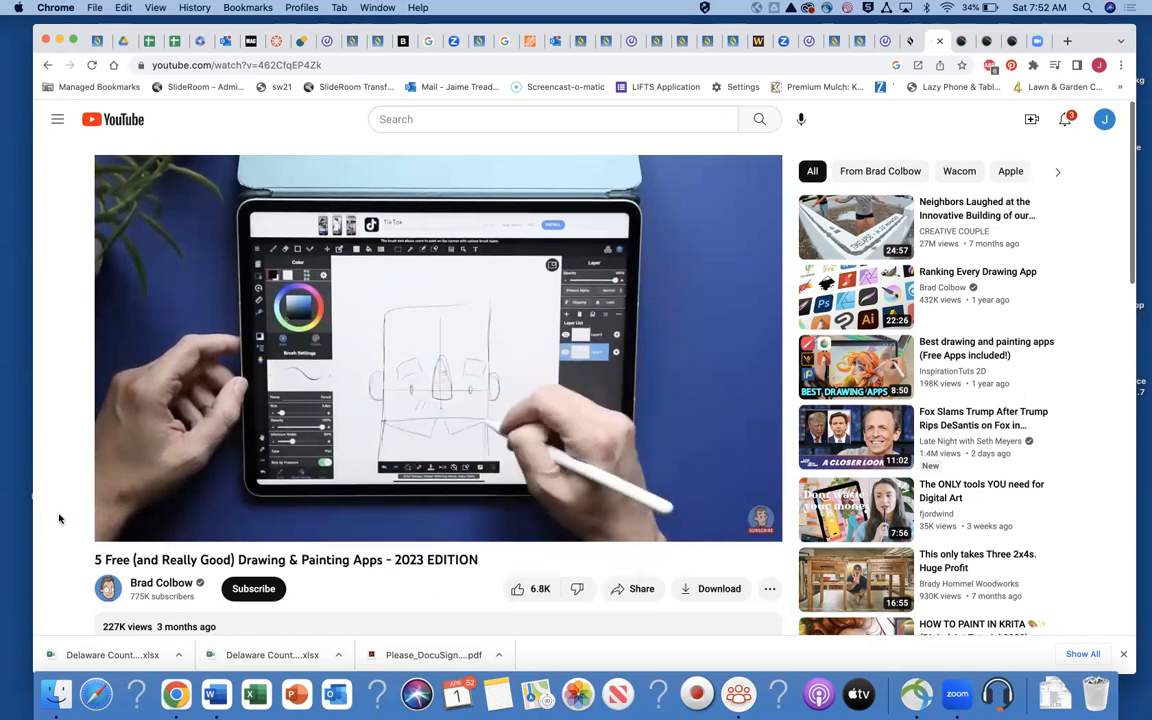
mouse_move(134, 399)
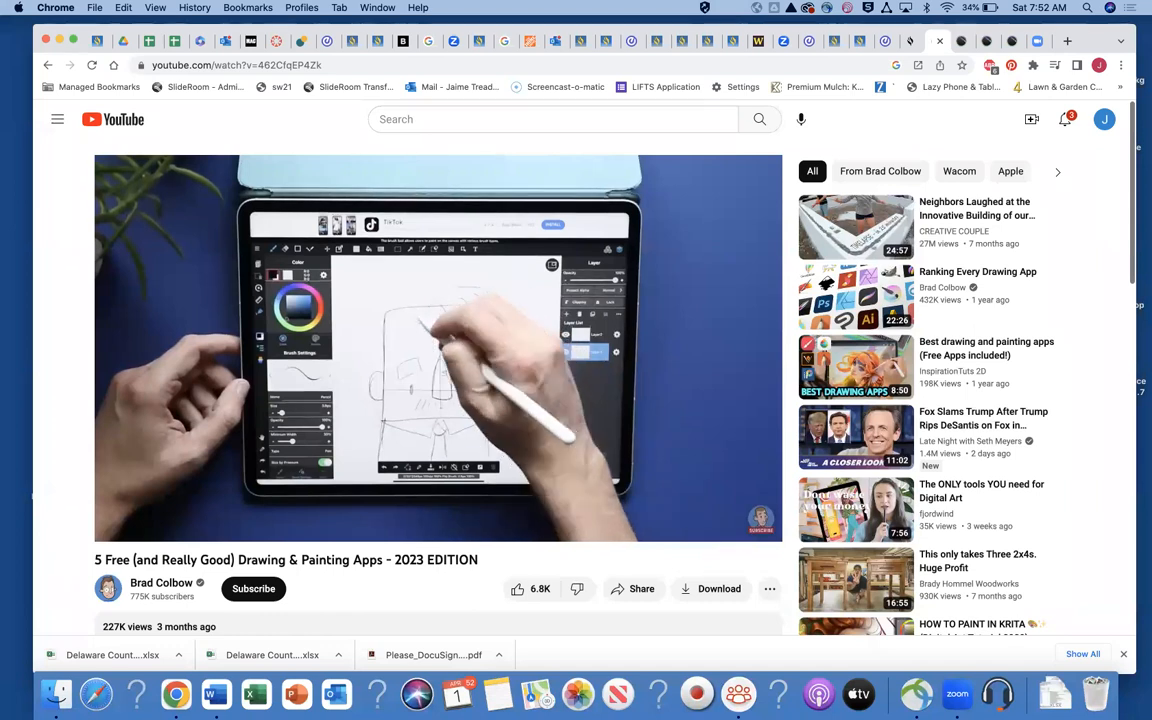
mouse_move(126, 507)
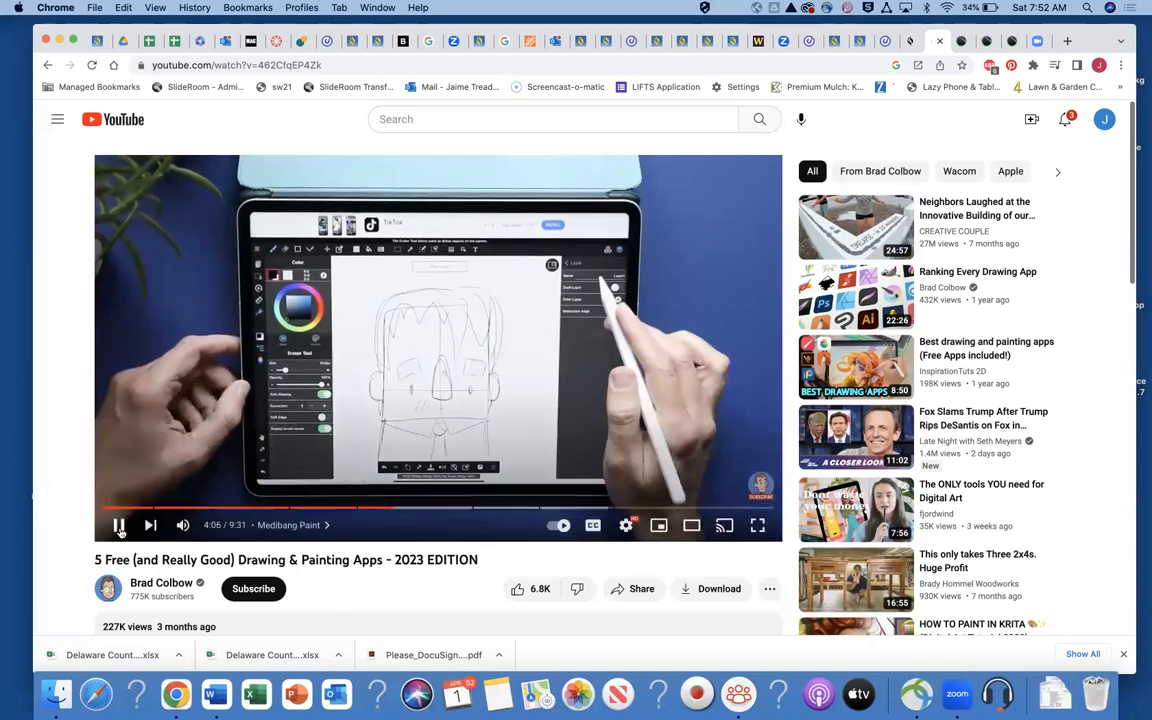
left_click(119, 519)
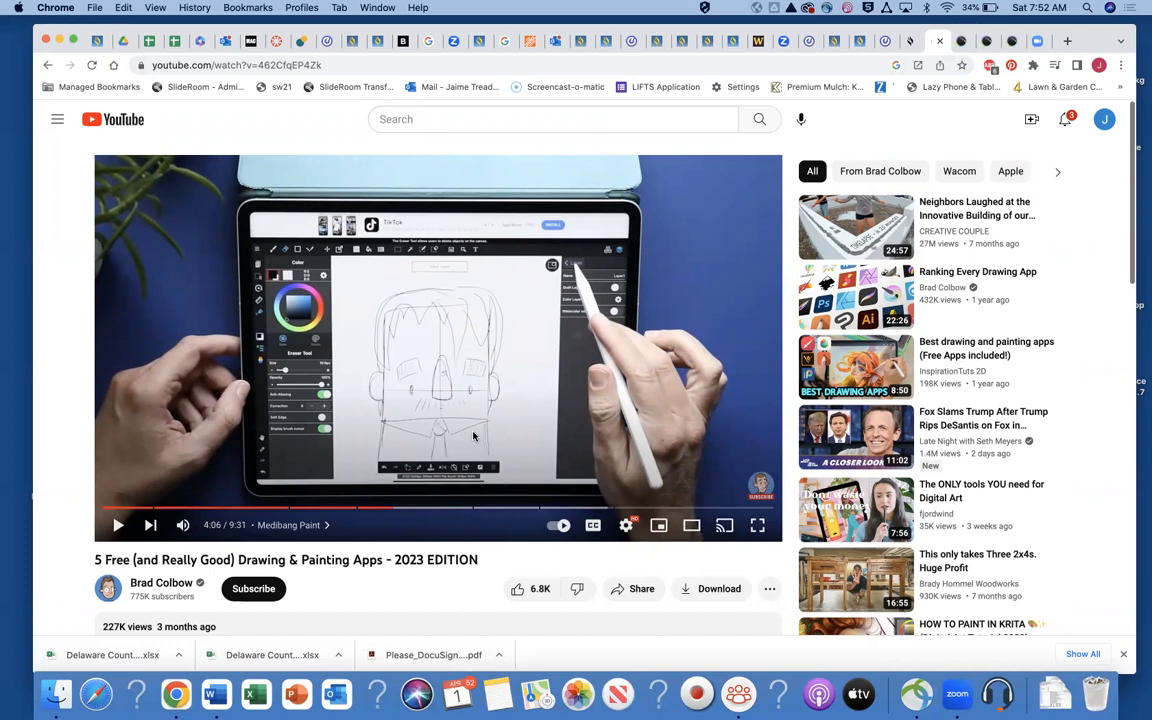
Return to the pink, teal and mint drawing in Light Brush and save it as a JPG.
left_click(1018, 48)
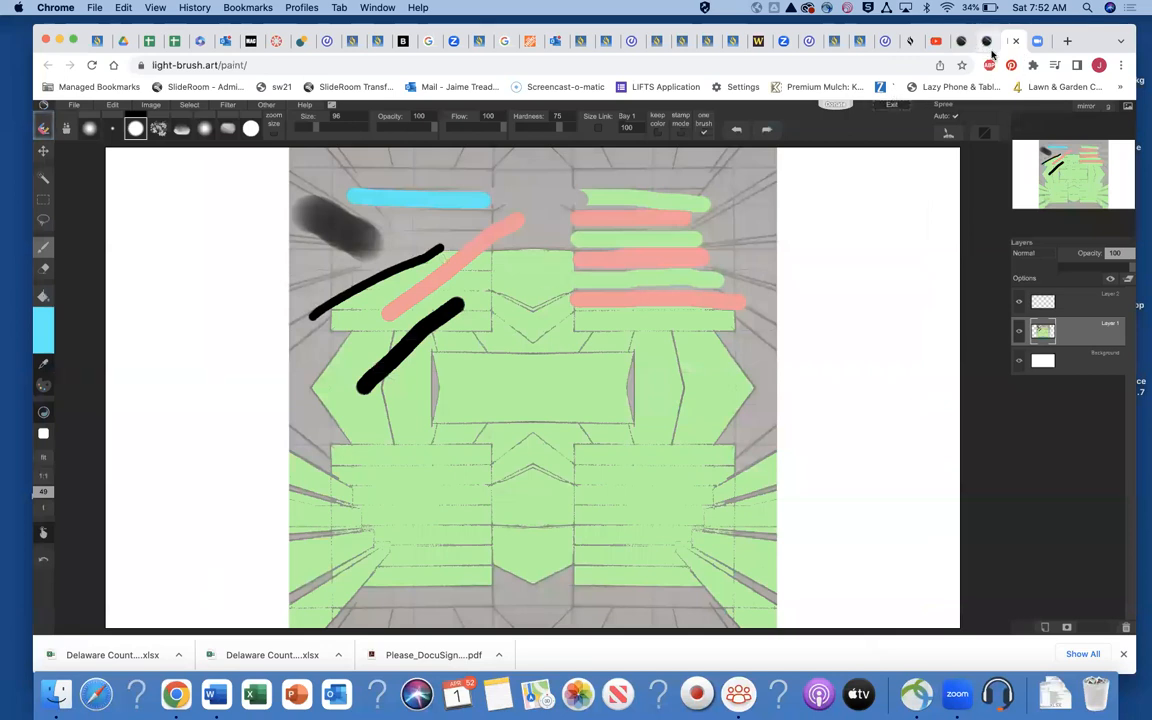
left_click(993, 48)
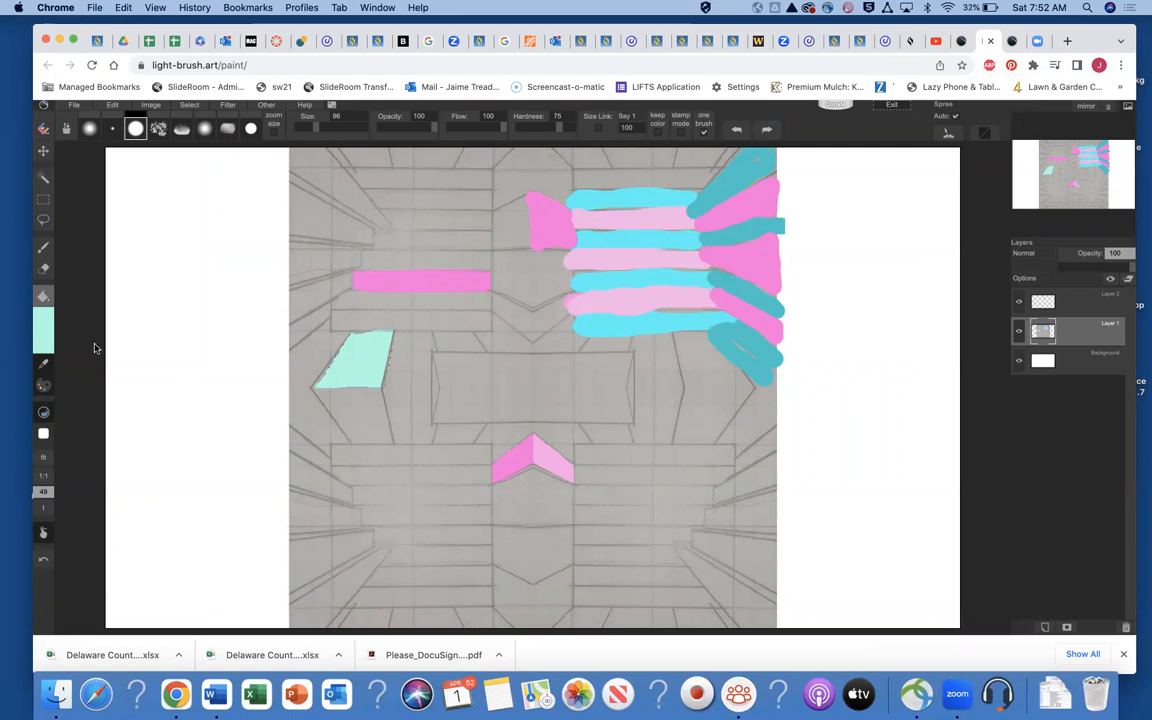
left_click(74, 106)
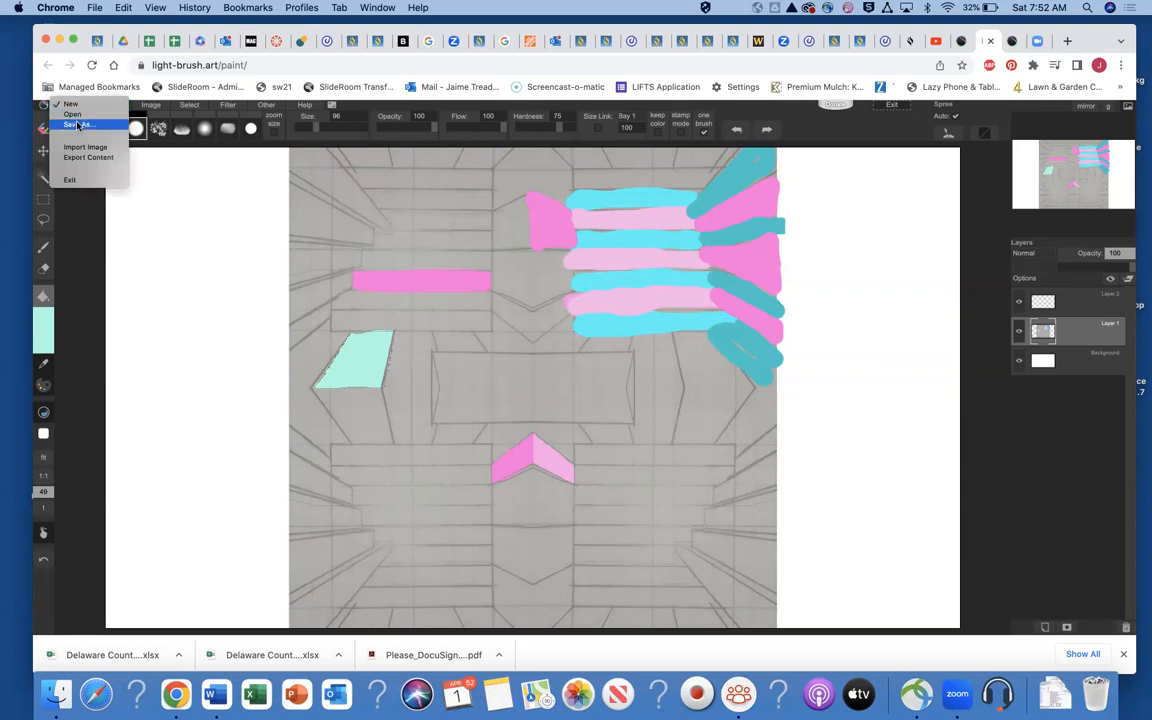
left_click(76, 125)
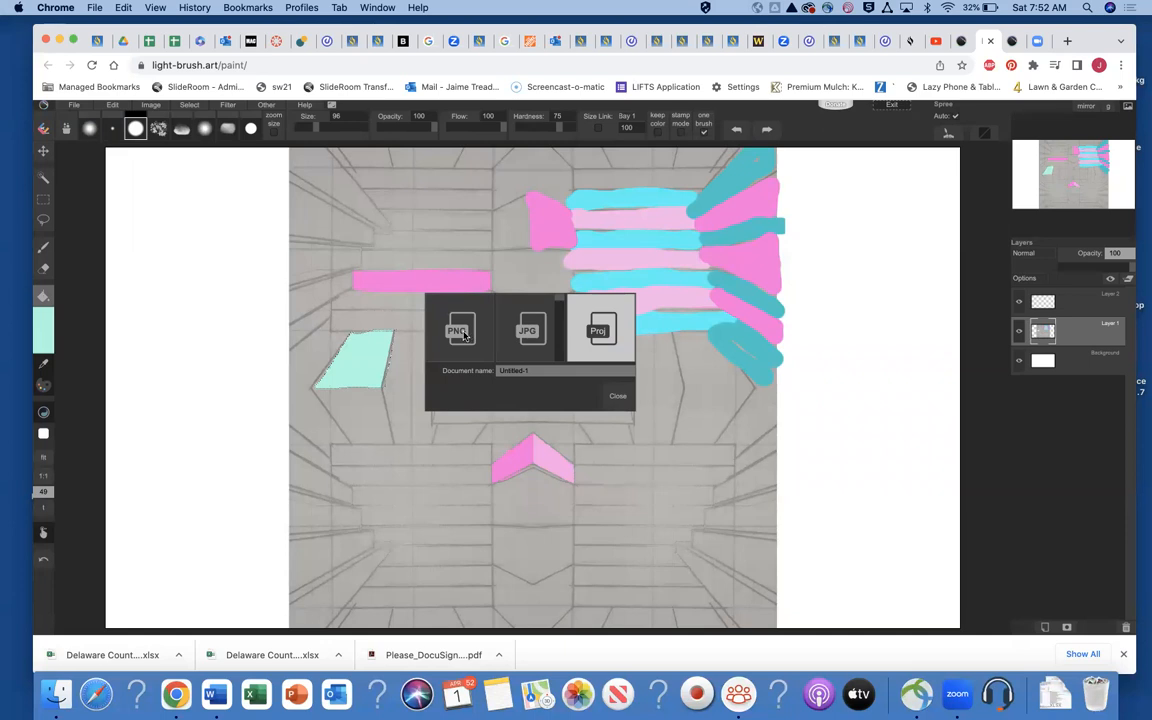
left_click(532, 330)
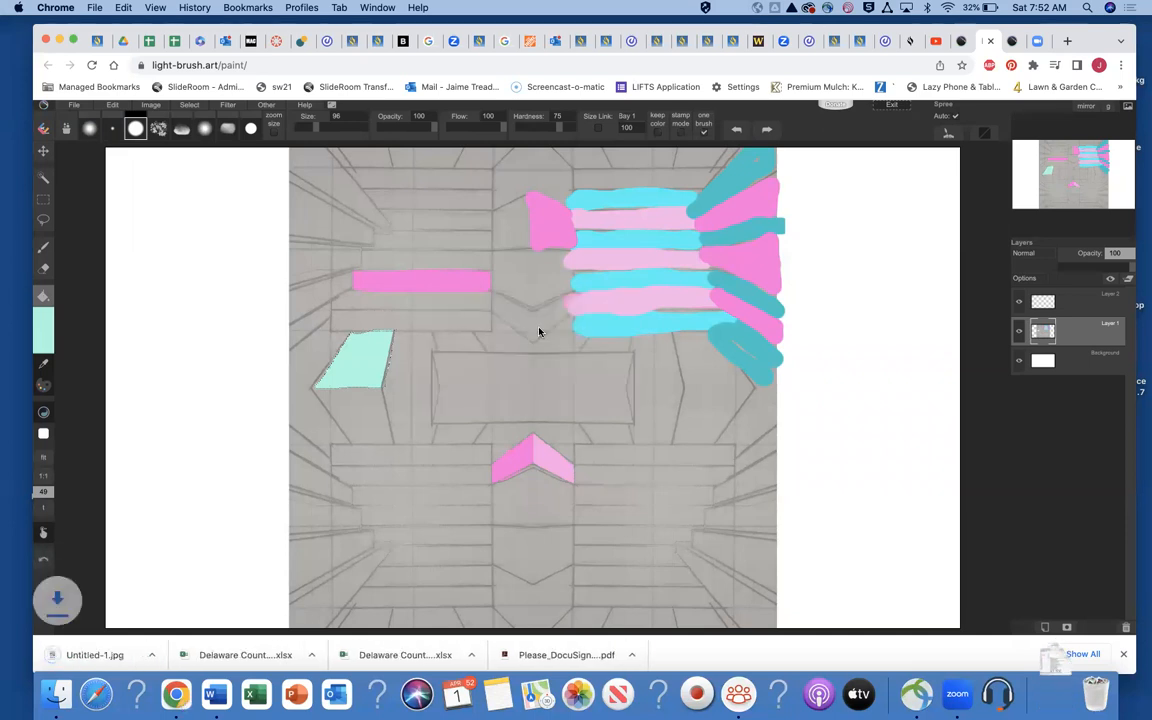